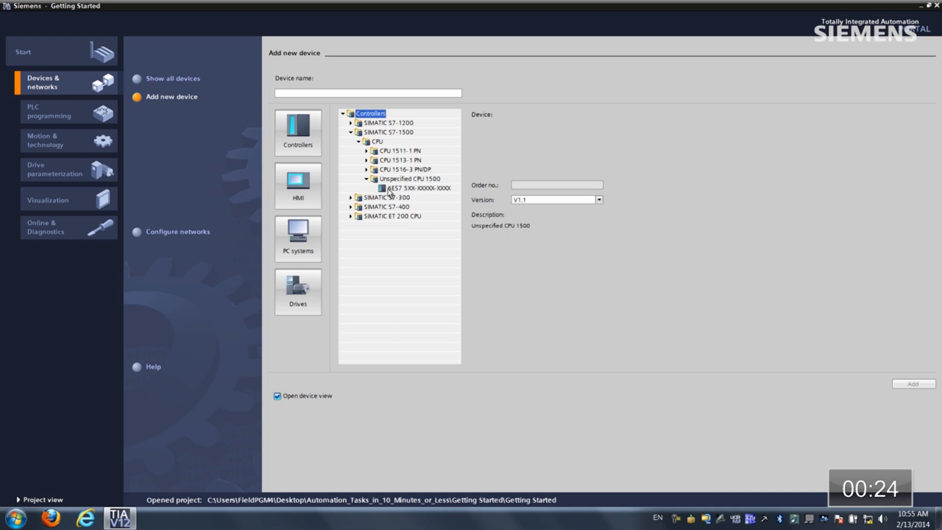
Add an unspecified S7-1500 CPU and detect the configuration of the connected CPU 1516-3 PN/DP, flashing its LED to identify it.
left_click(913, 384)
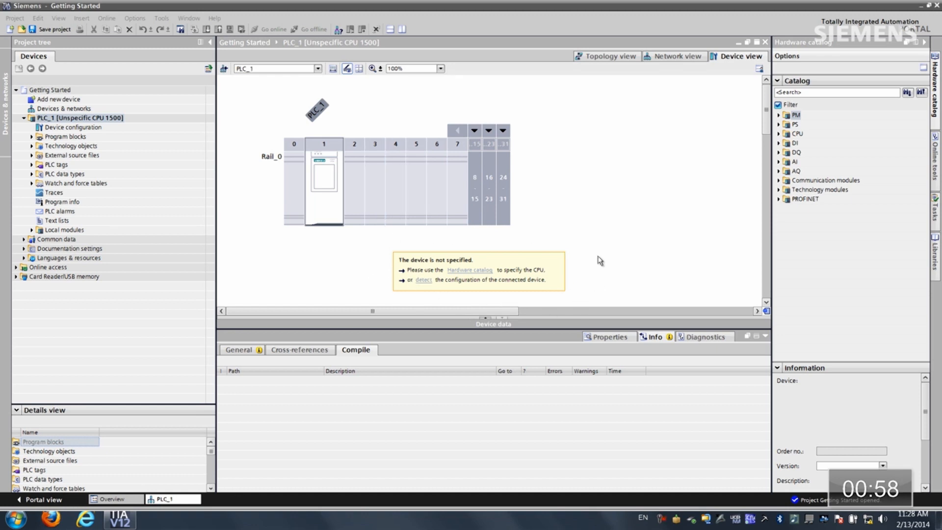
left_click(423, 281)
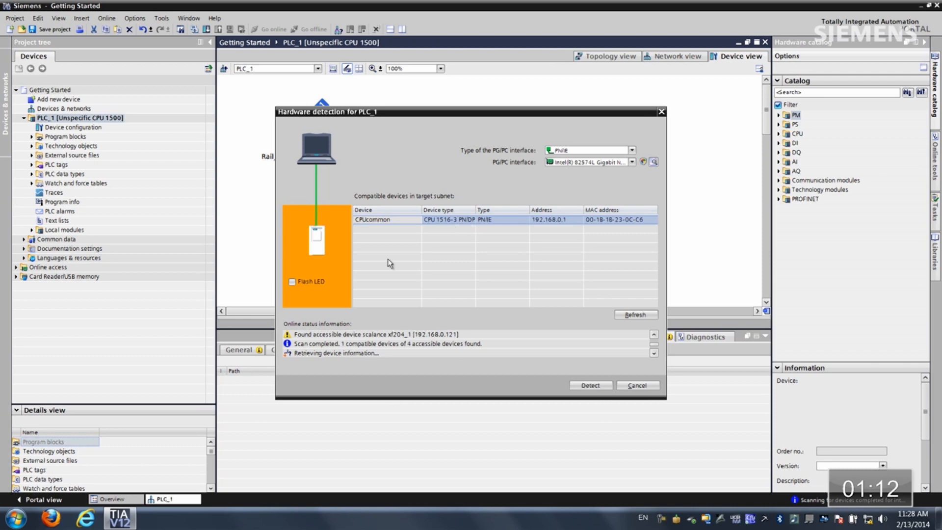
left_click(292, 282)
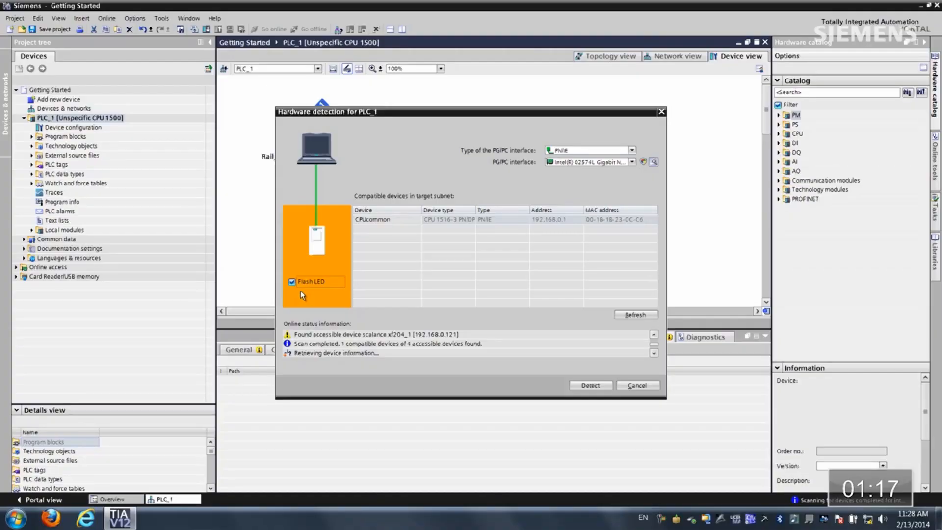
left_click(297, 280)
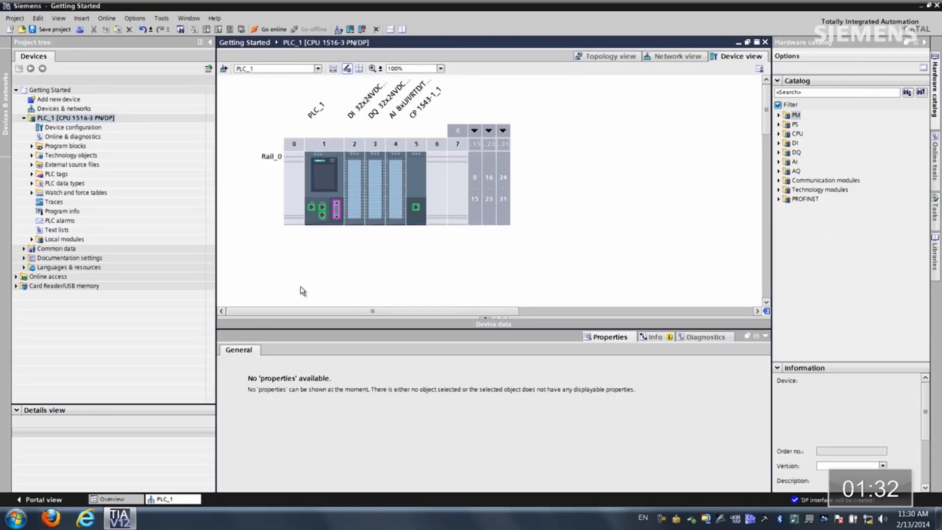
For channel 6 of the analog input module in slot 4, enable overflow diagnostics and set the voltage measuring range to 1..5V.
right_click(390, 181)
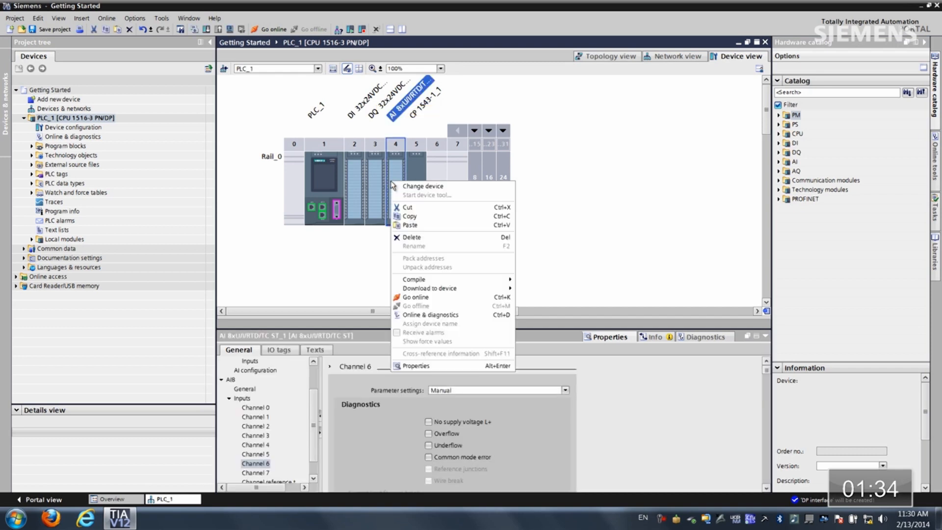
left_click(421, 366)
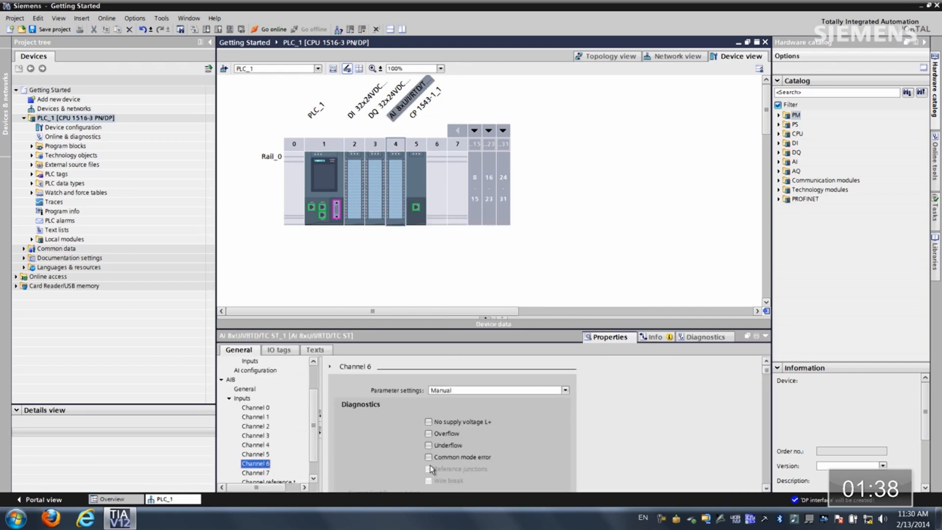
left_click(428, 434)
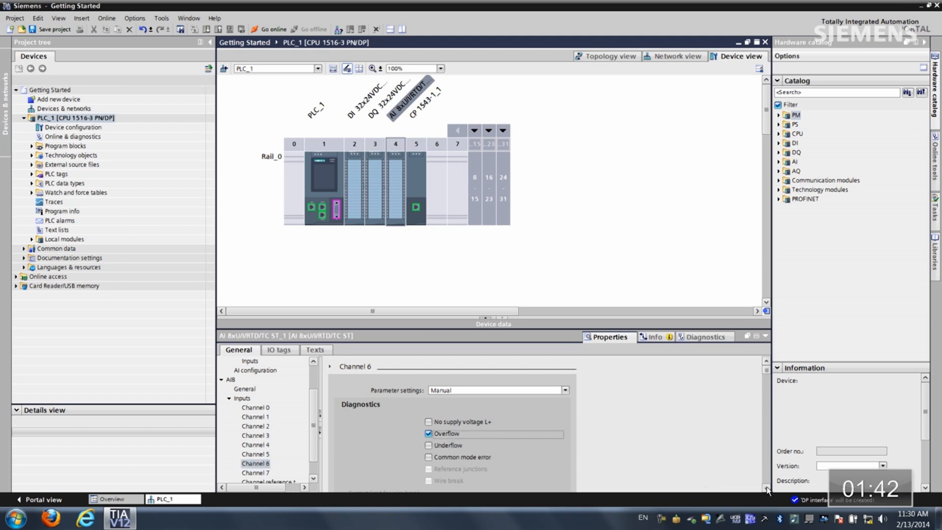
scroll(763, 487, "down", 5)
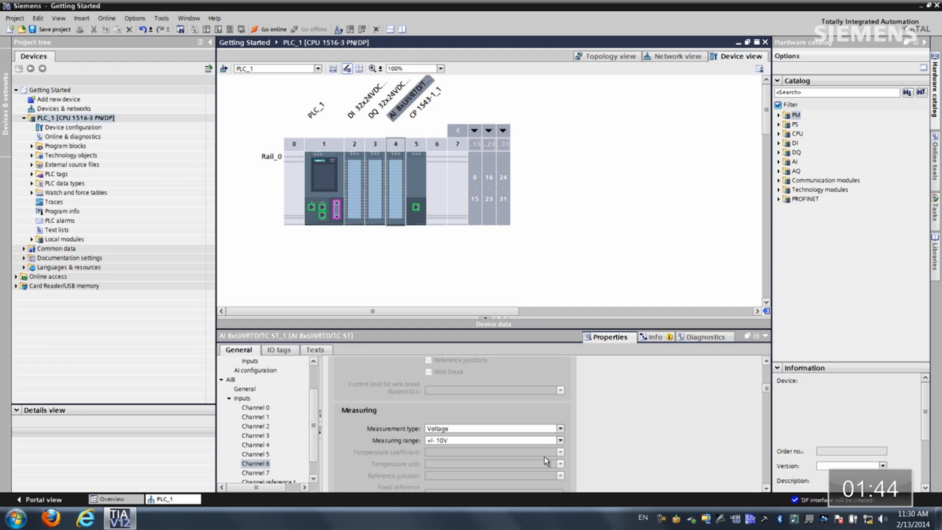
left_click(560, 440)
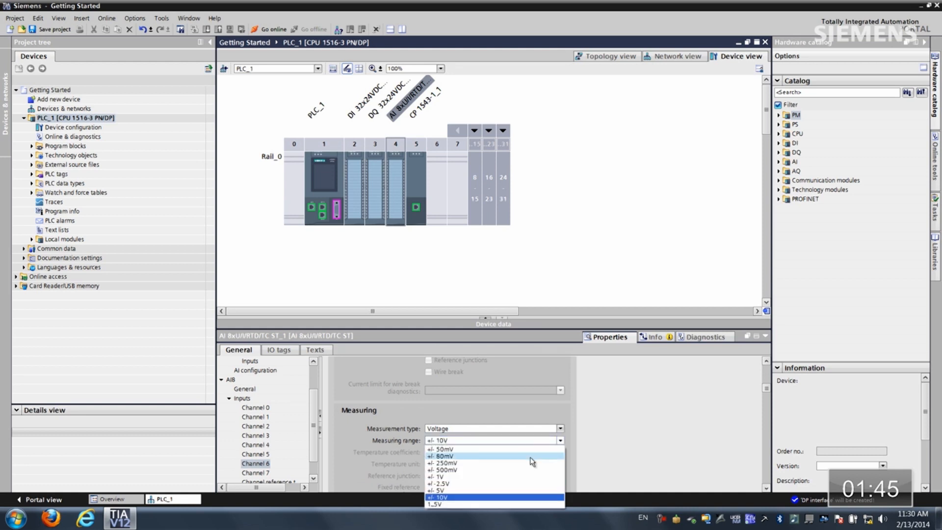
left_click(495, 504)
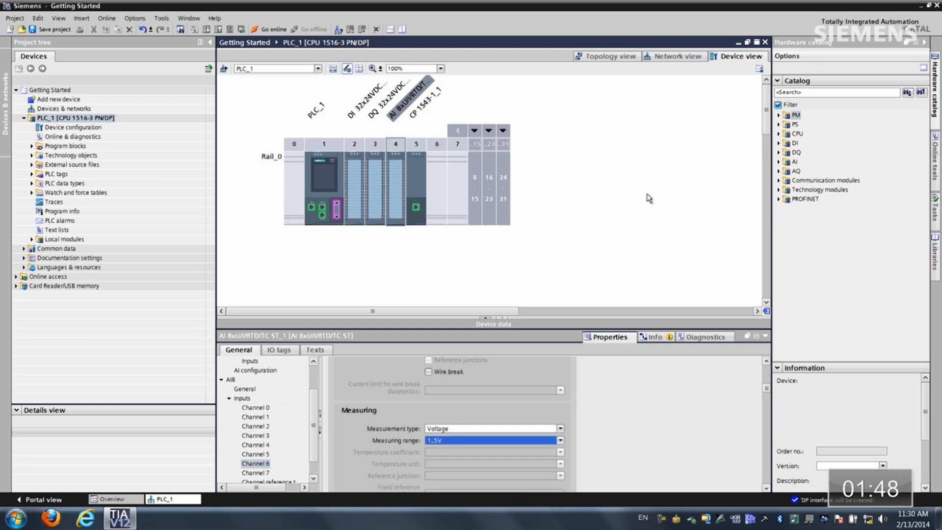
Add an ET 200SP PROFINET interface module IM 155-6 PN ST (6ES7 155-6AU00-0BN0) to the network beside PLC_1.
left_click(677, 57)
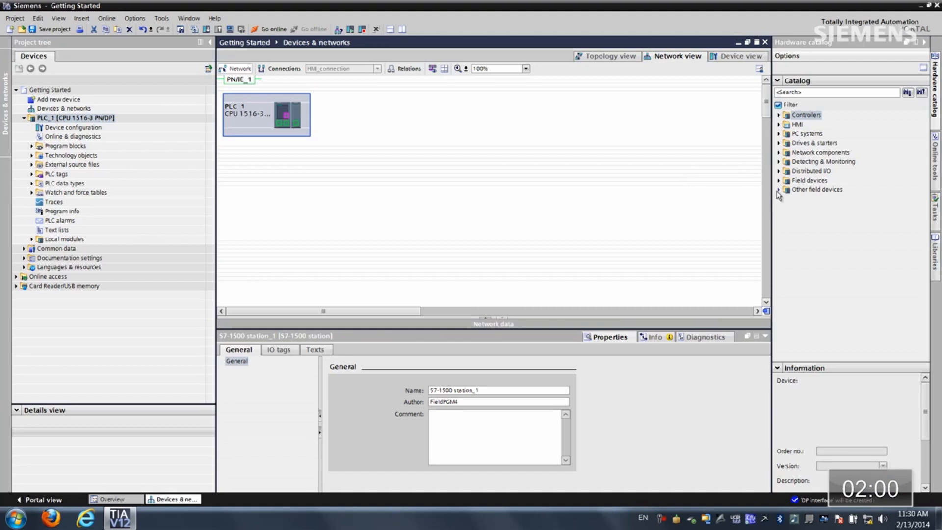
left_click(778, 171)
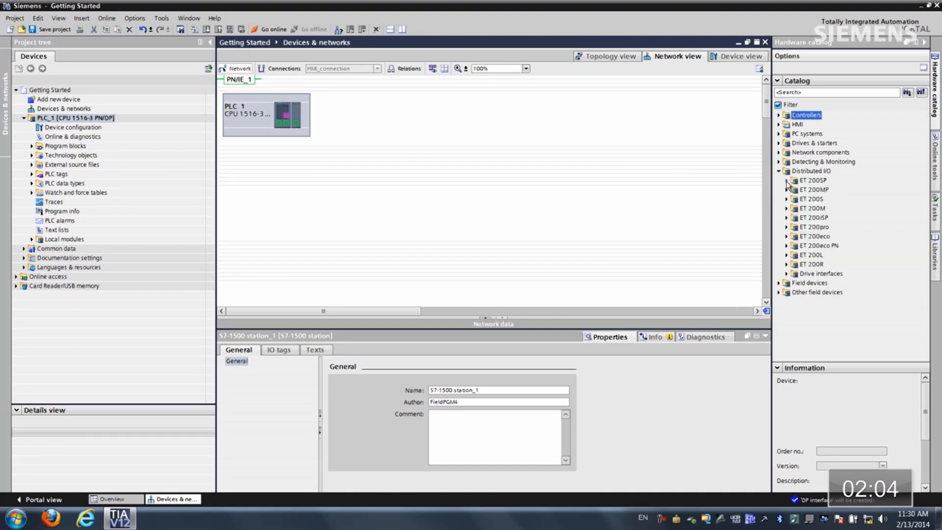
left_click(786, 180)
left_click(794, 190)
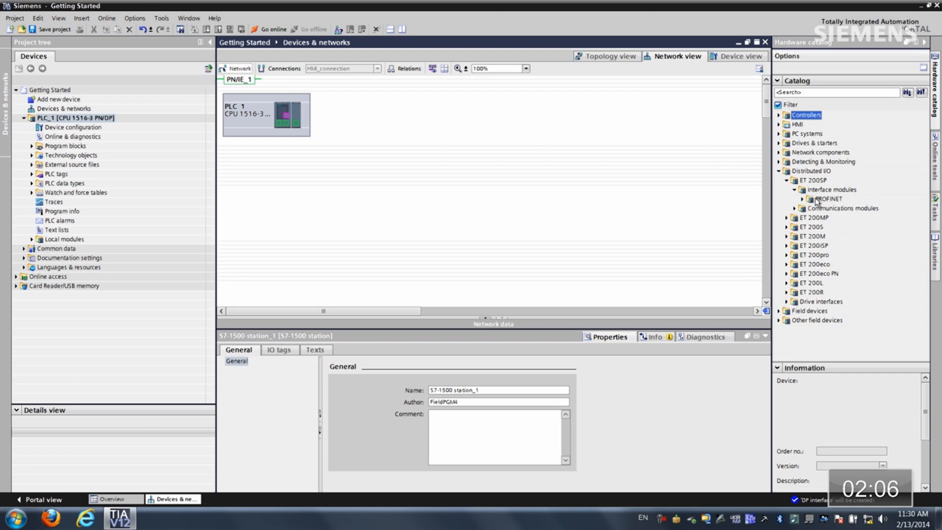
left_click(803, 199)
left_click(810, 209)
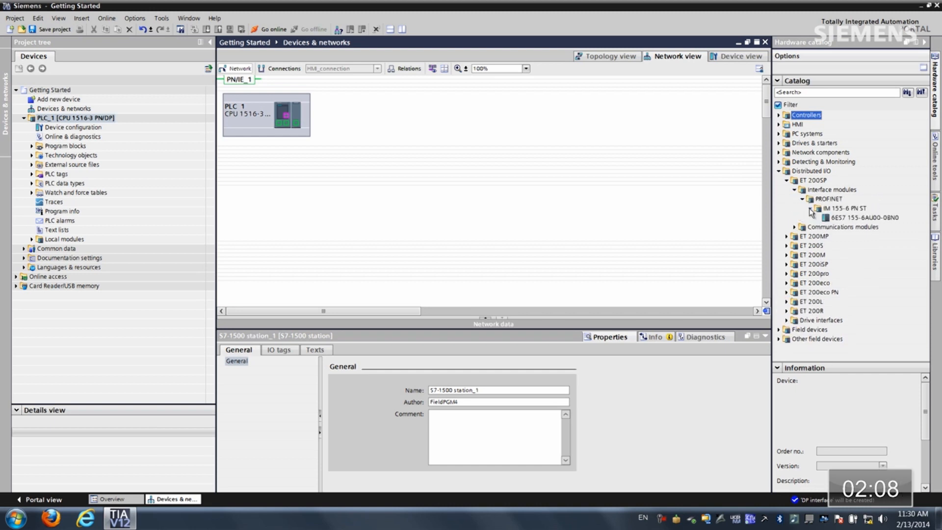
left_click(837, 217)
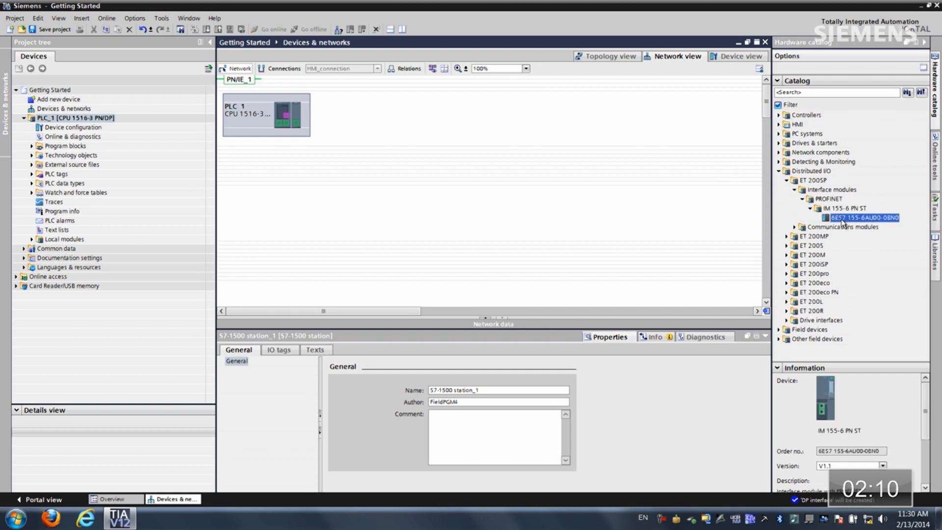
left_click_drag(841, 221, 542, 113)
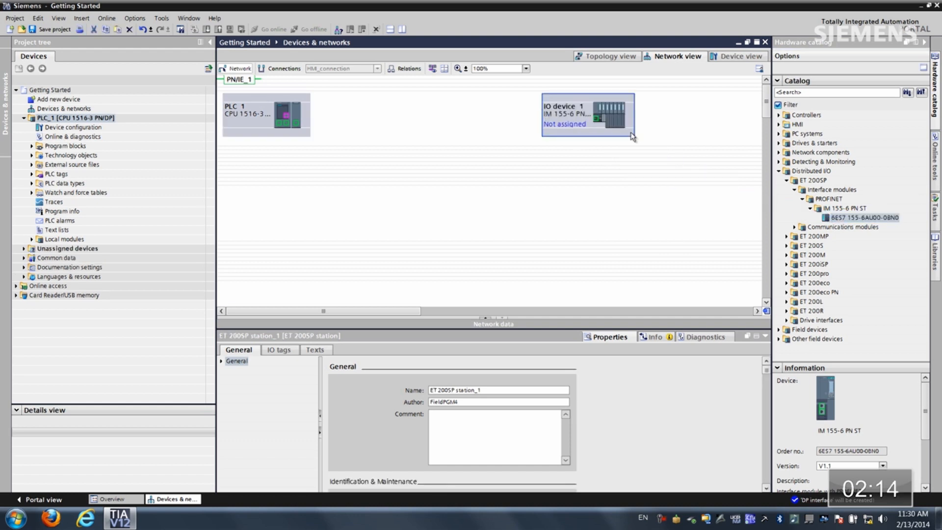
Insert two DI16 x 24VDC ST digital input modules (6ES7 131-6BH00-0BA0) in slots 1 and 2 of IO device_1.
double_click(612, 114)
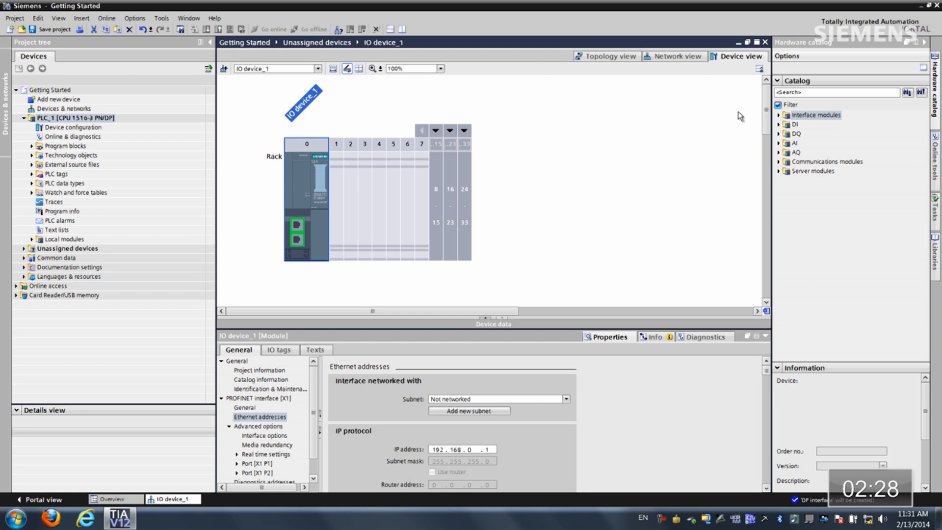
left_click(778, 124)
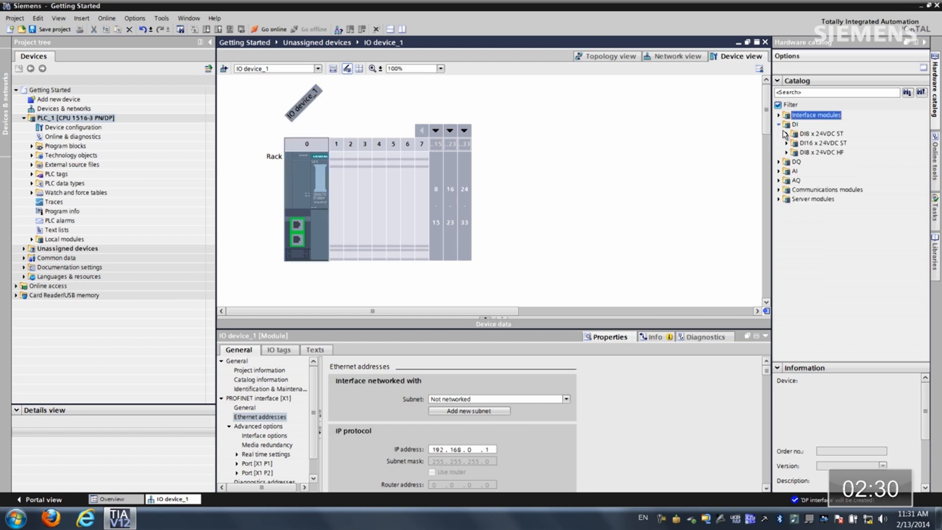
left_click(787, 143)
left_click(803, 153)
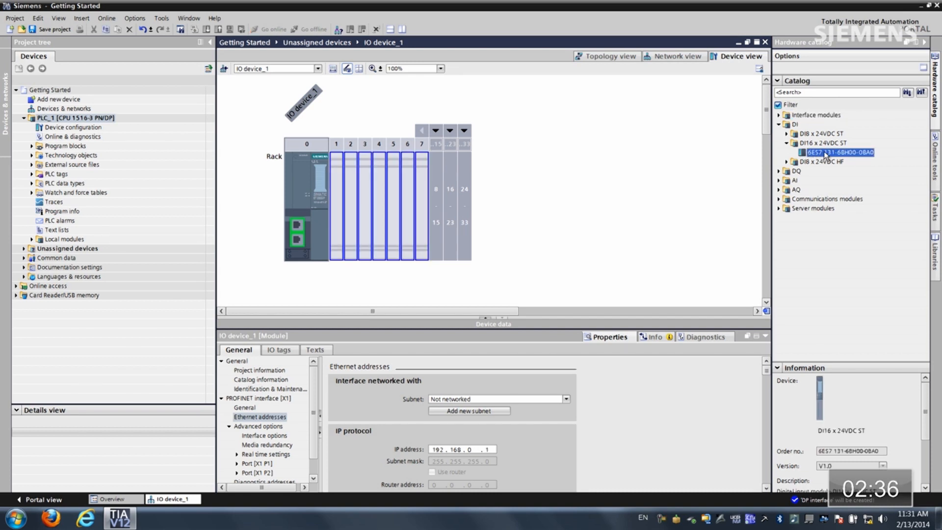
double_click(825, 154)
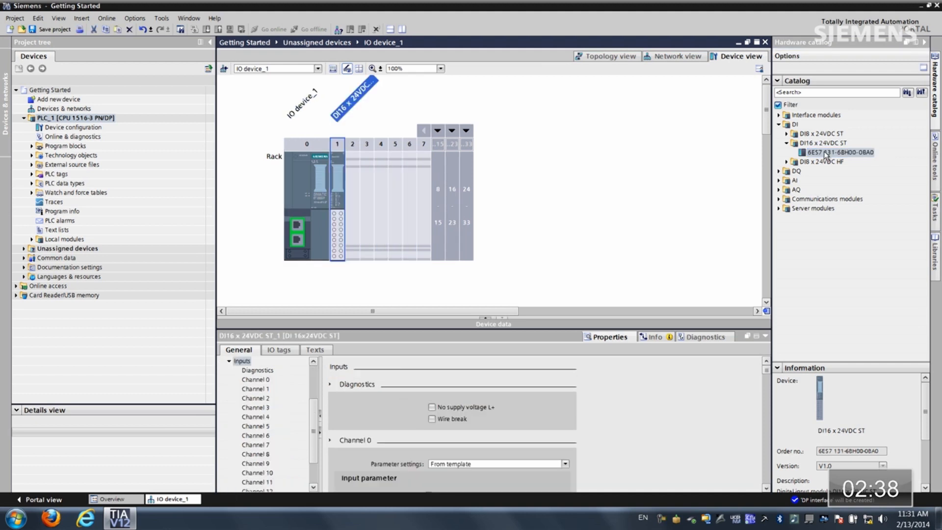
left_click_drag(826, 156, 352, 170)
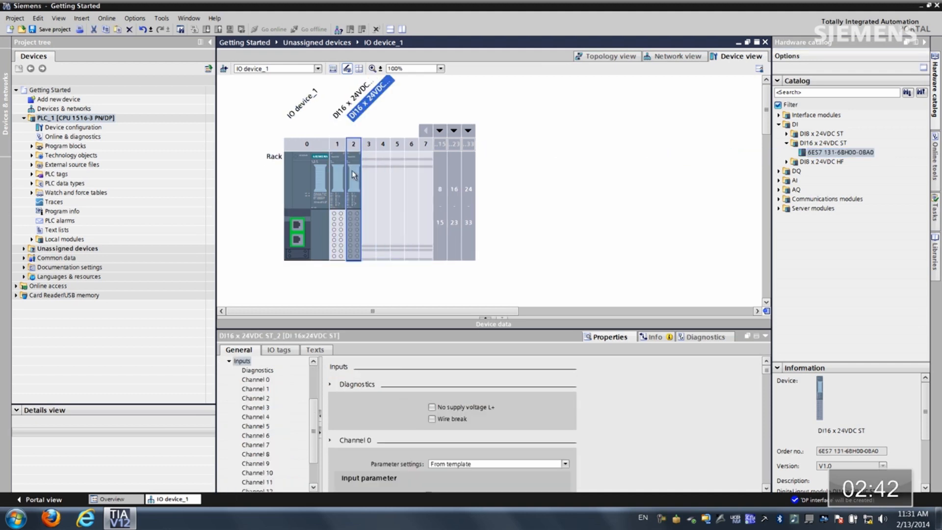
Insert a DQ16 x 24VDC / 0.5A ST digital output module (6ES7 132-6BH00-0BA0) in slot 3 of the rack.
left_click(778, 171)
left_click(787, 199)
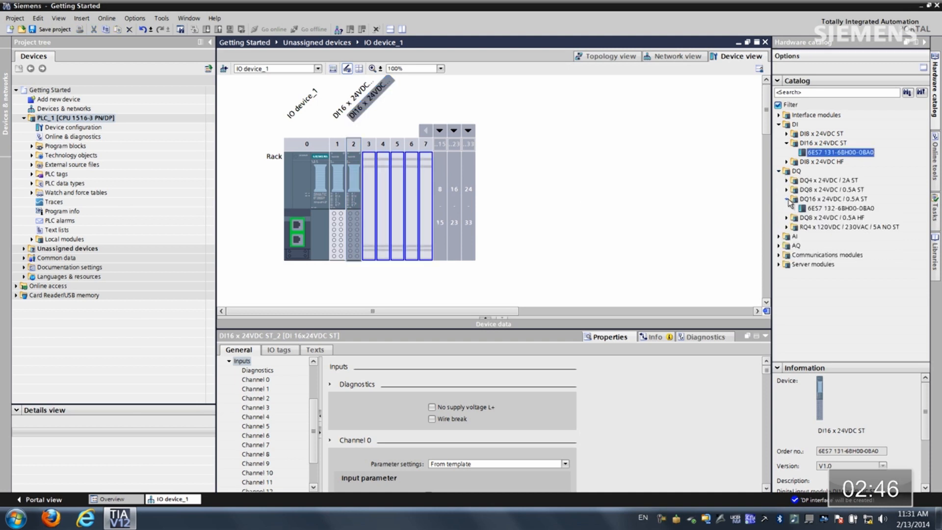
left_click(828, 209)
double_click(814, 209)
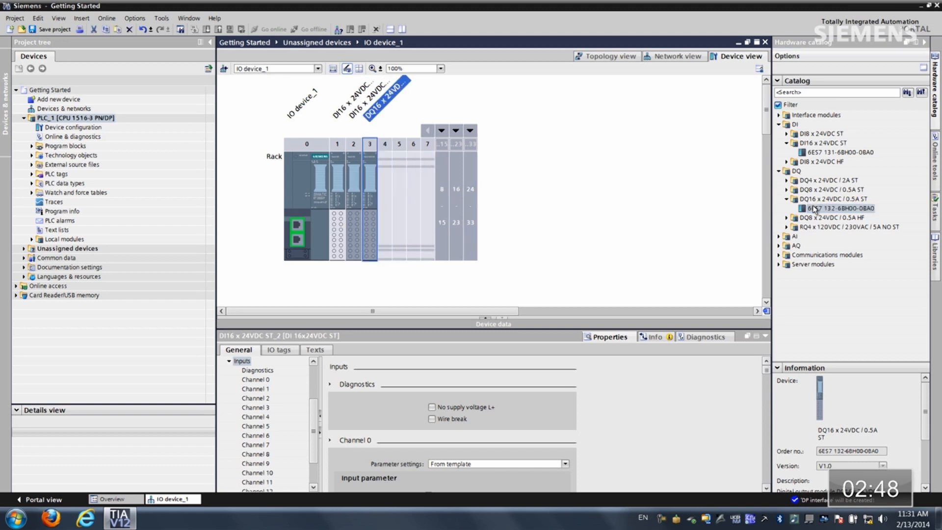
Insert an AI4 x U/I 2-wire ST analog input module (6ES7 134-6HD00-0BA1) in slot 4 of the rack.
left_click(778, 237)
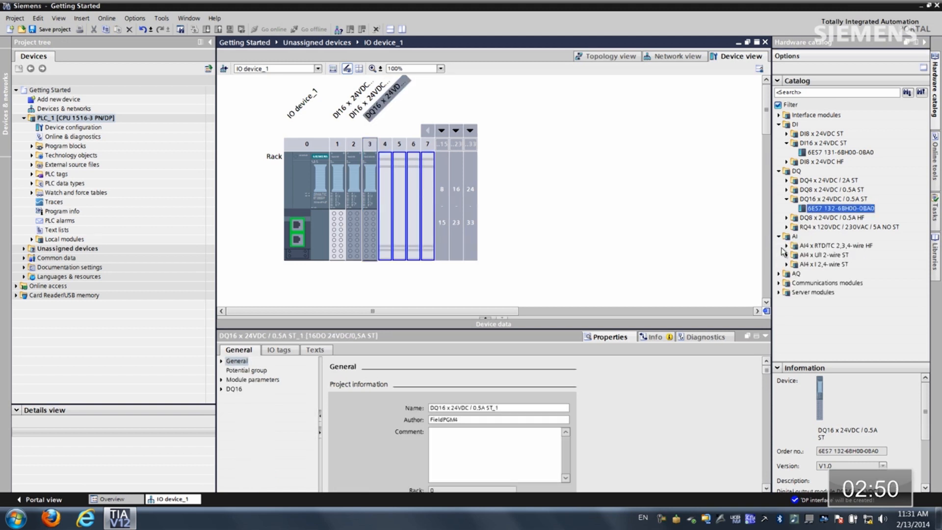
left_click(787, 256)
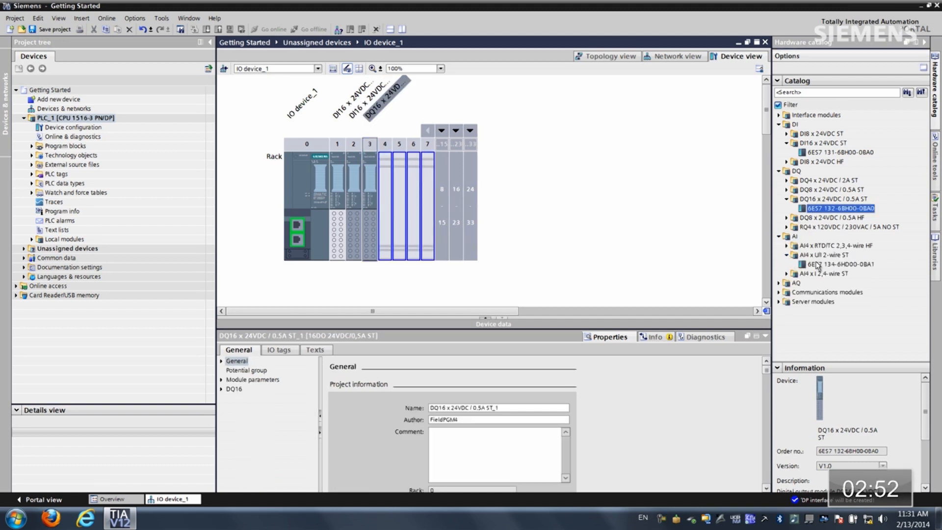
left_click(830, 264)
left_click_drag(830, 265, 383, 179)
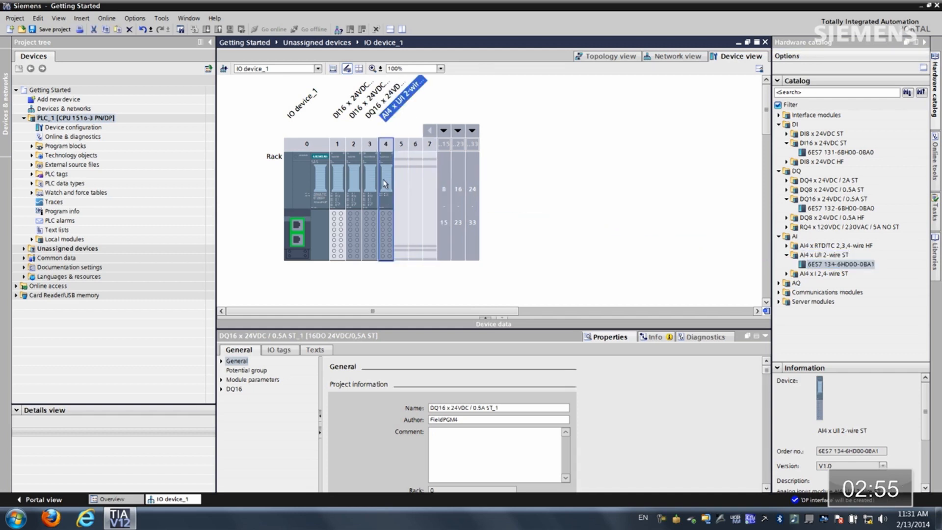
Insert an AQ4 x U/I ST analog output module in slot 5 and the server module 6ES7 193-6PA00-0AA0 in slot 6.
left_click(779, 283)
left_click(786, 292)
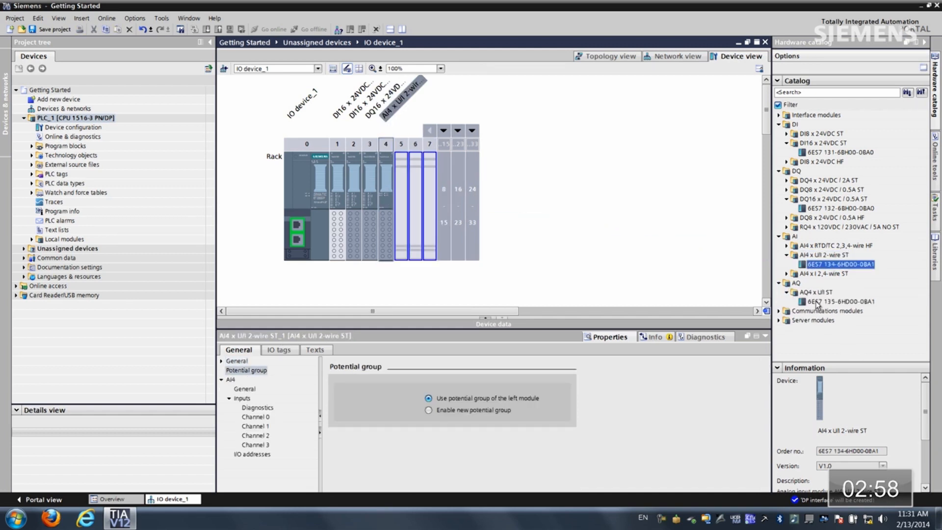
left_click_drag(819, 301, 402, 188)
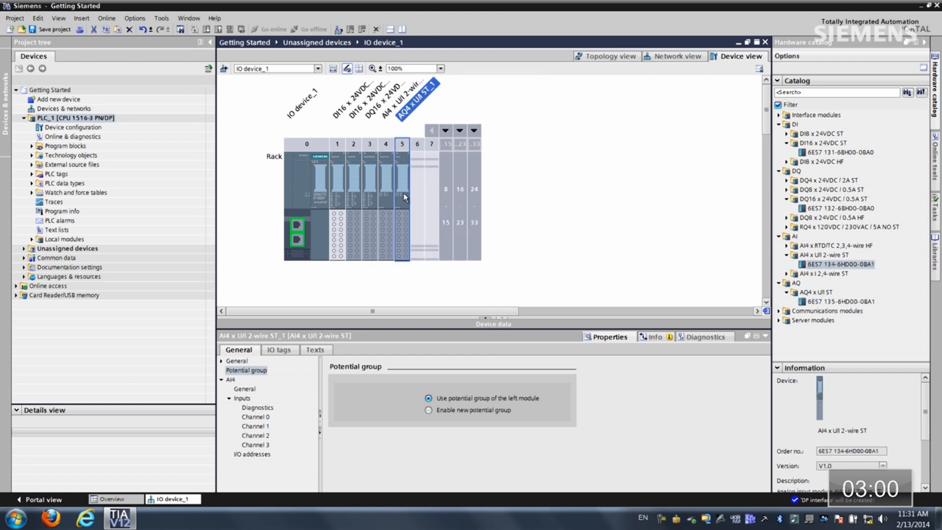
left_click(779, 320)
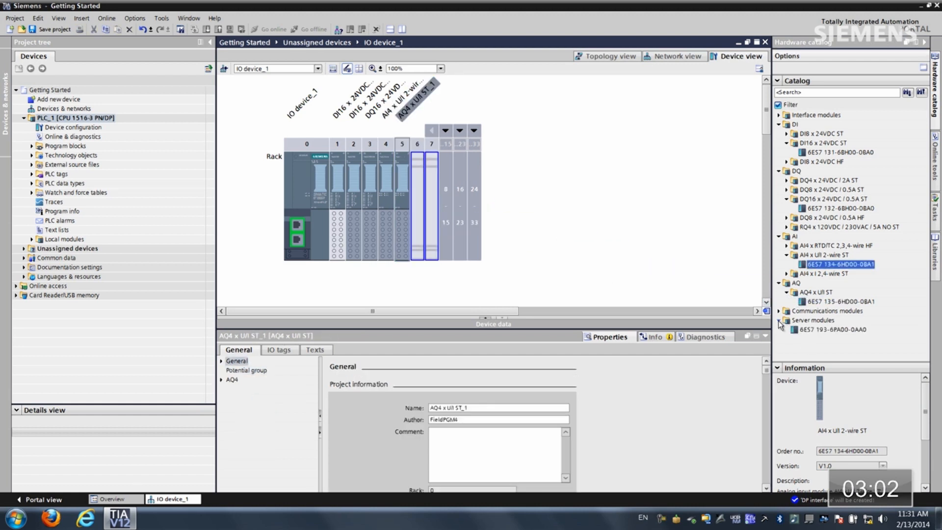
double_click(809, 330)
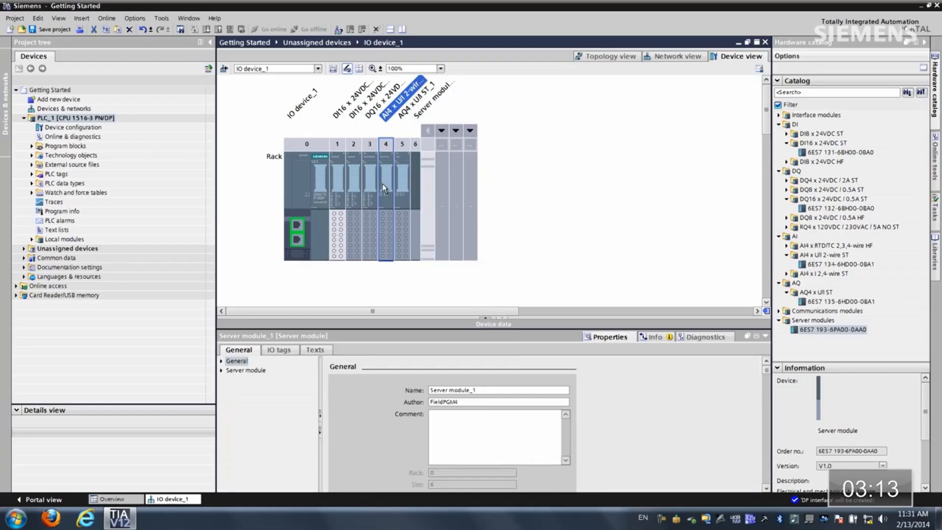
Enable a new potential group for the AI4 x U/I 2-wire ST module in slot 4.
right_click(382, 184)
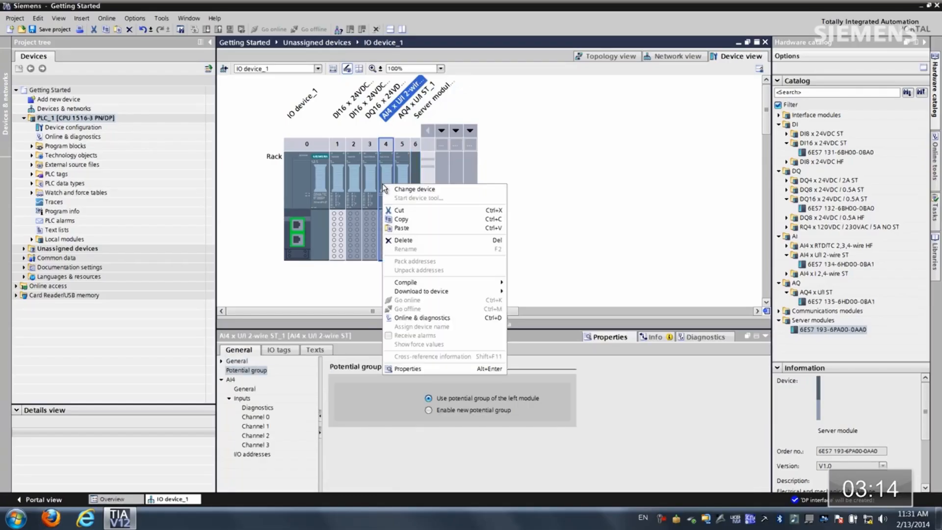
left_click(410, 369)
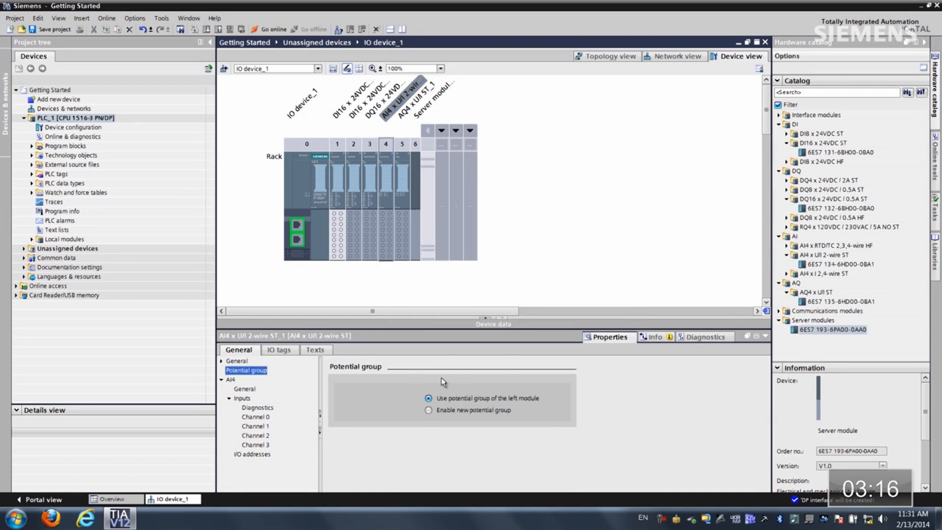
left_click(429, 410)
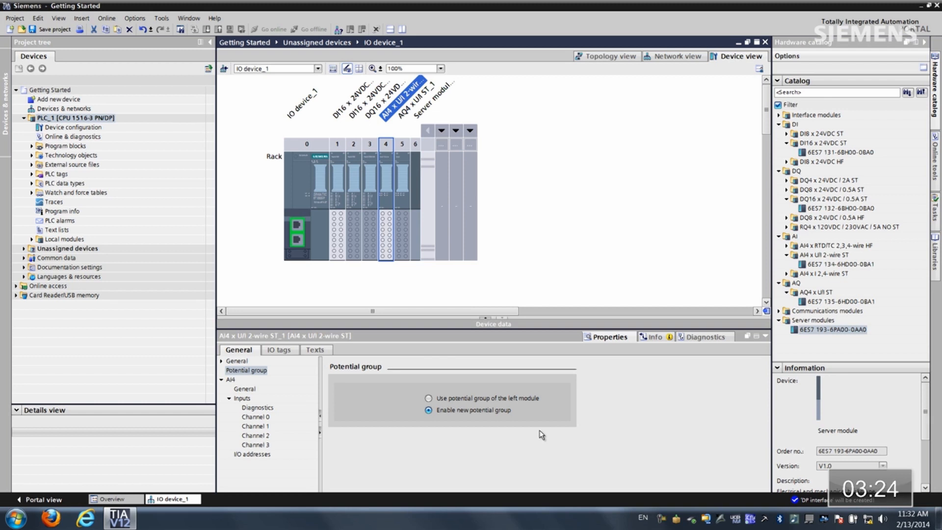
Connect the Ethernet port of IO device_1 to PLC_1 in the network view, assigning it to the PLC's PROFINET IO system.
left_click(676, 56)
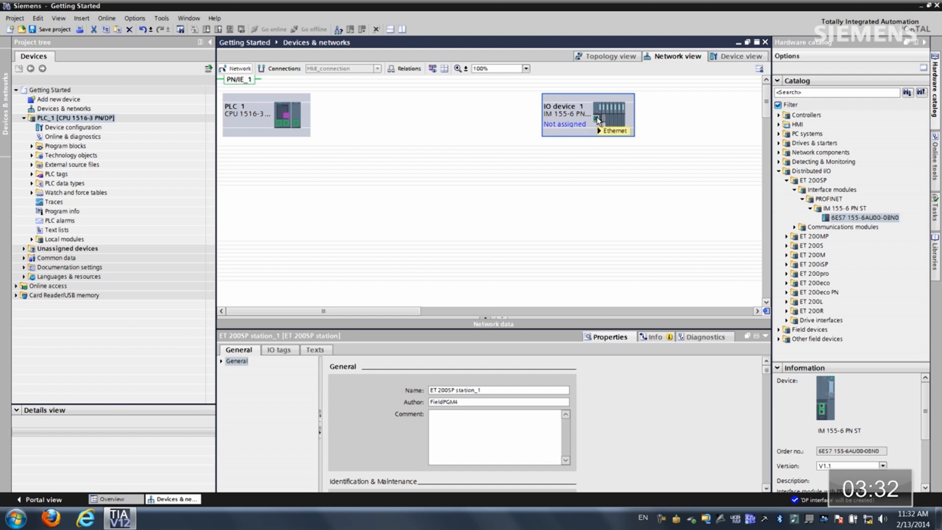
left_click_drag(596, 121, 286, 121)
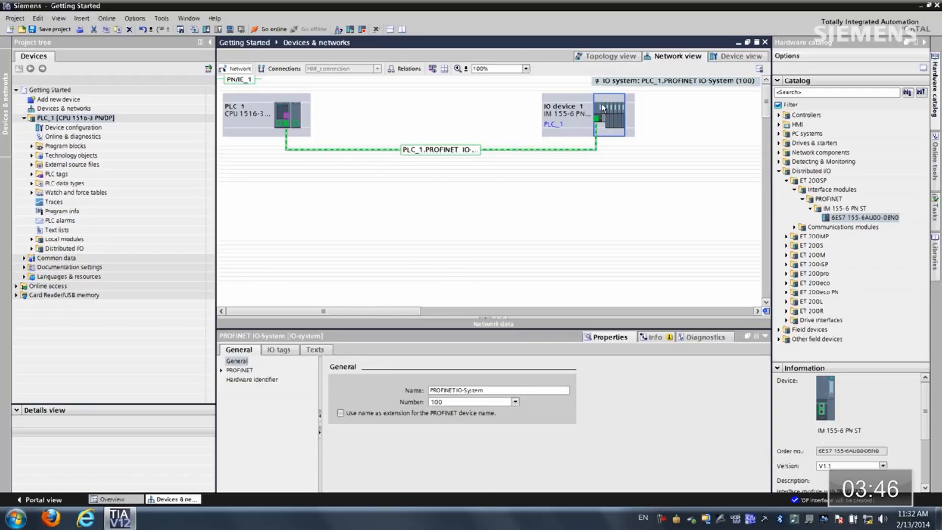
Set the IP address of IO device_1's PROFINET interface to 192.168.0.3.
right_click(602, 104)
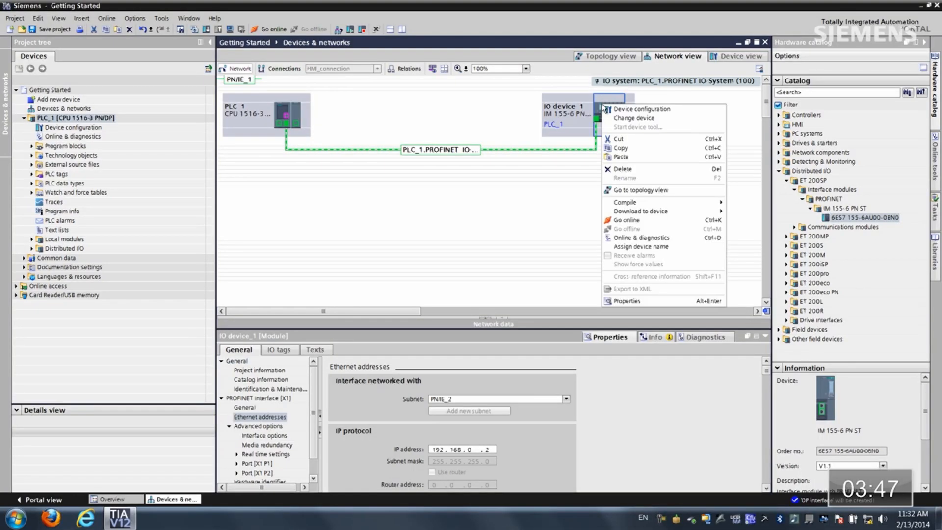
left_click(627, 301)
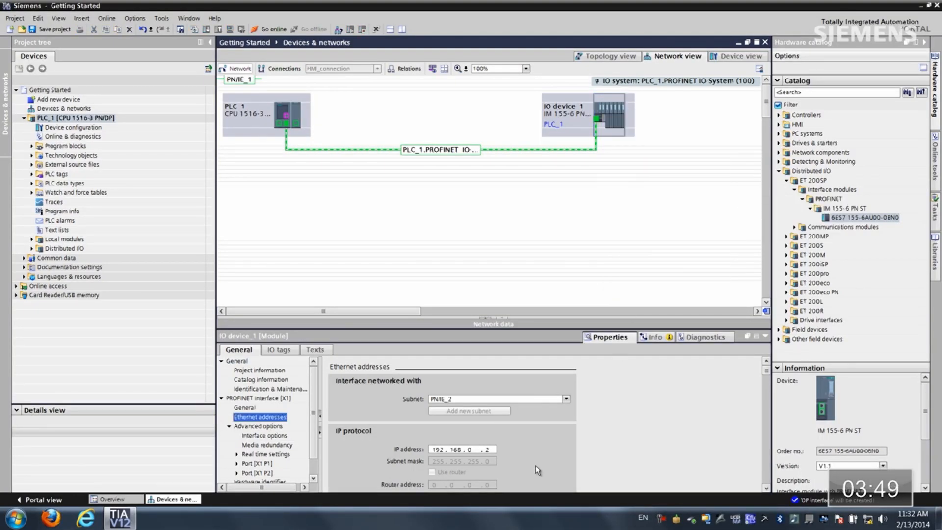
left_click(486, 449)
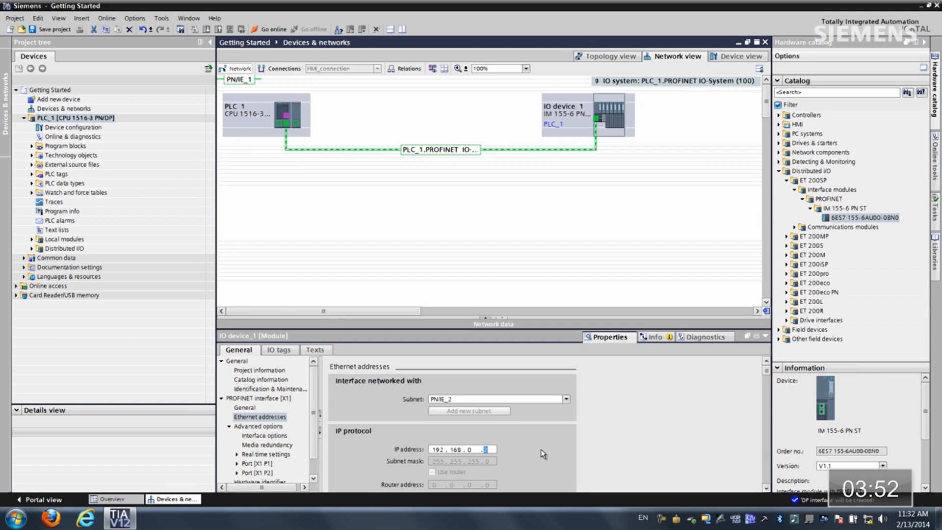
type("3")
left_click(673, 122)
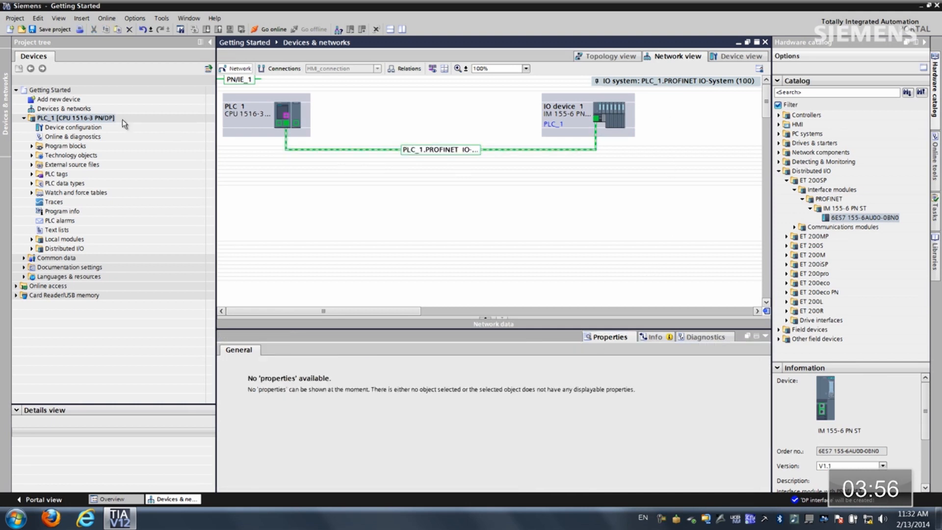
Download PLC_1's hardware configuration and software to the CPU found at 192.168.0.1 and finish the load.
left_click(100, 118)
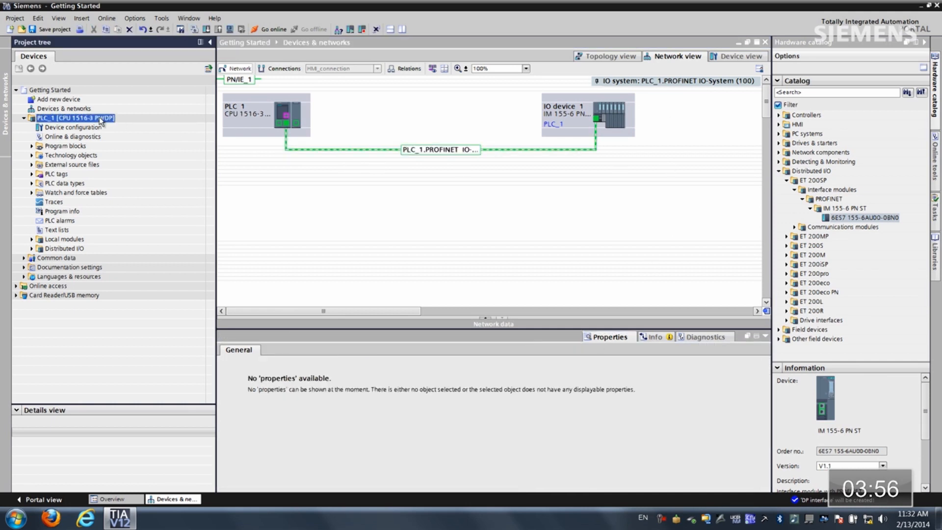
left_click(205, 29)
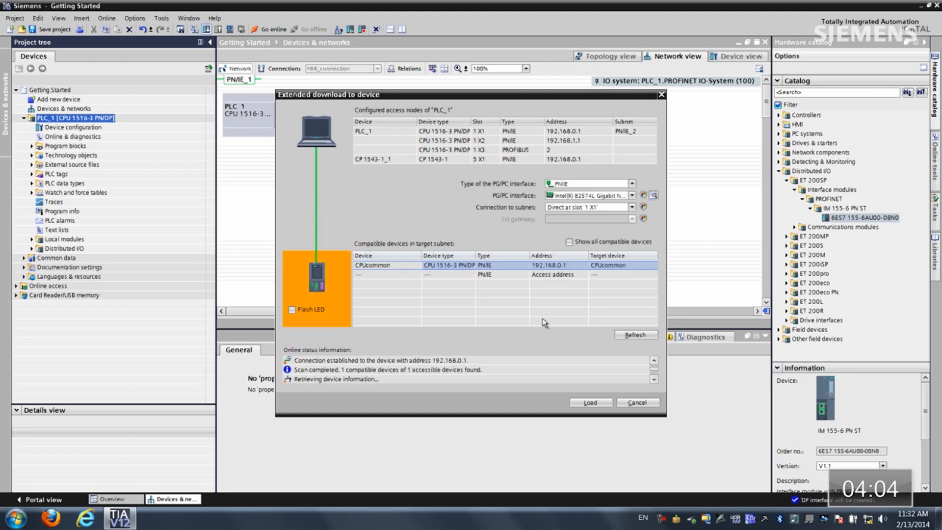
left_click(587, 402)
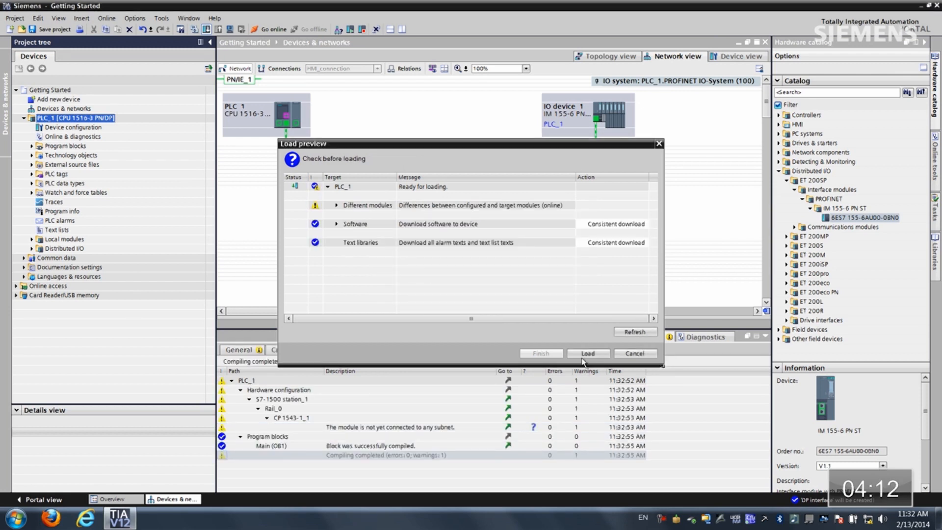
left_click(587, 353)
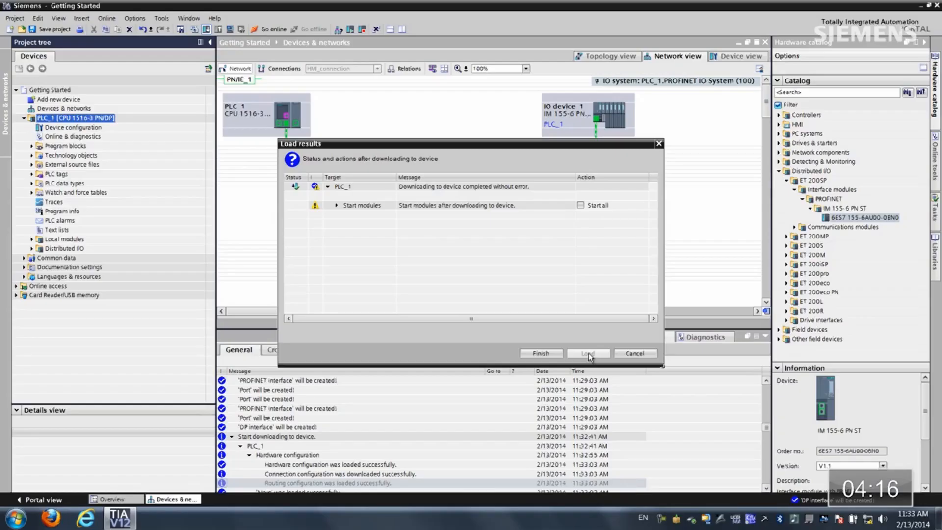
left_click(540, 353)
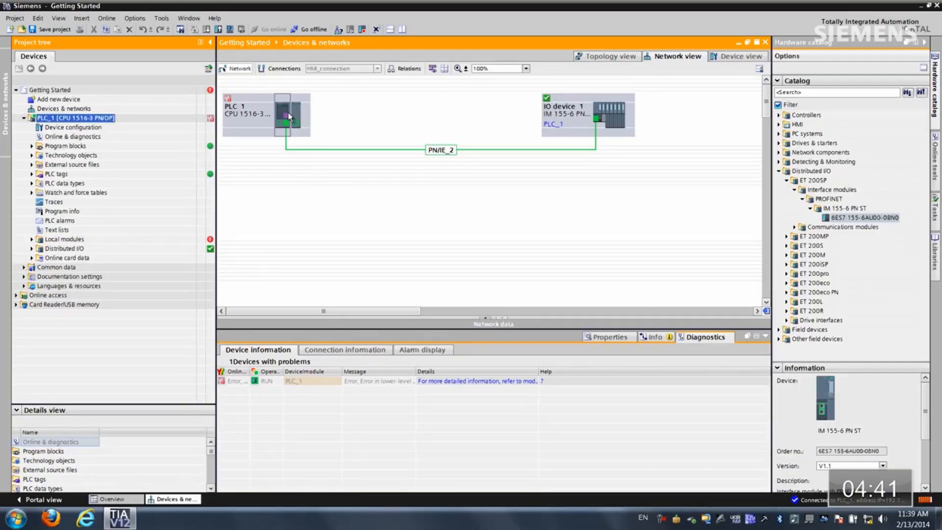
Examine the channel diagnostics of the analog input module in PLC_1's slot 4, and go offline.
left_click(288, 113)
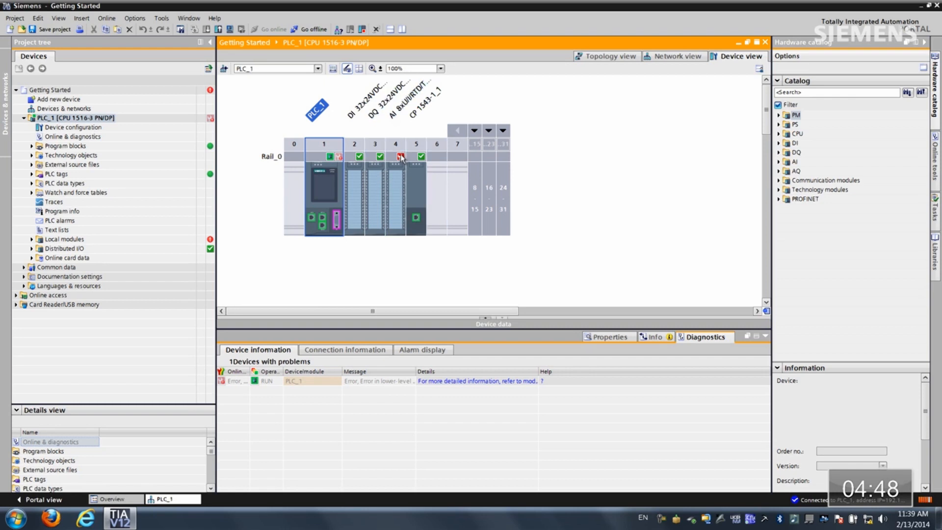
double_click(400, 154)
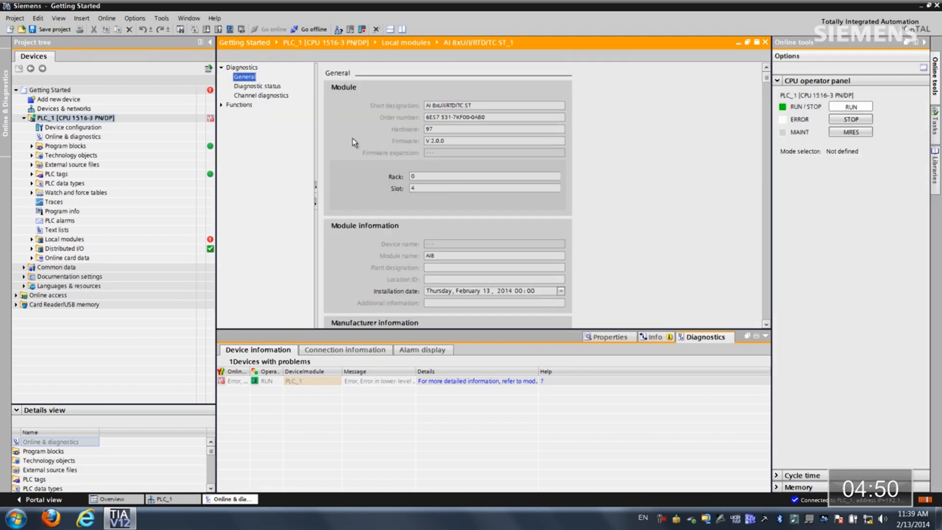
left_click(265, 96)
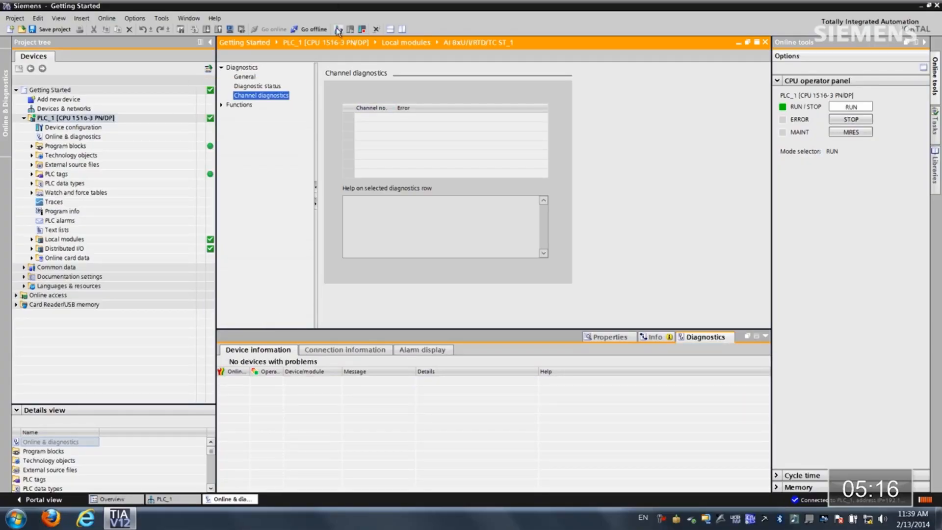
left_click(306, 29)
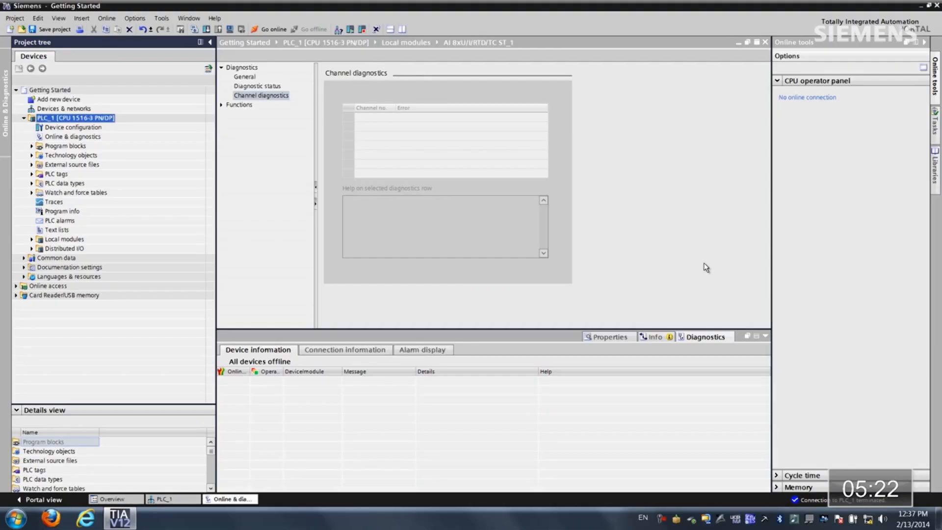
In Main [OB1], Network 1, build a rung with a normally open contact, normally closed contact and coil, plus a parallel normally open contact around the first.
left_click(32, 146)
double_click(67, 164)
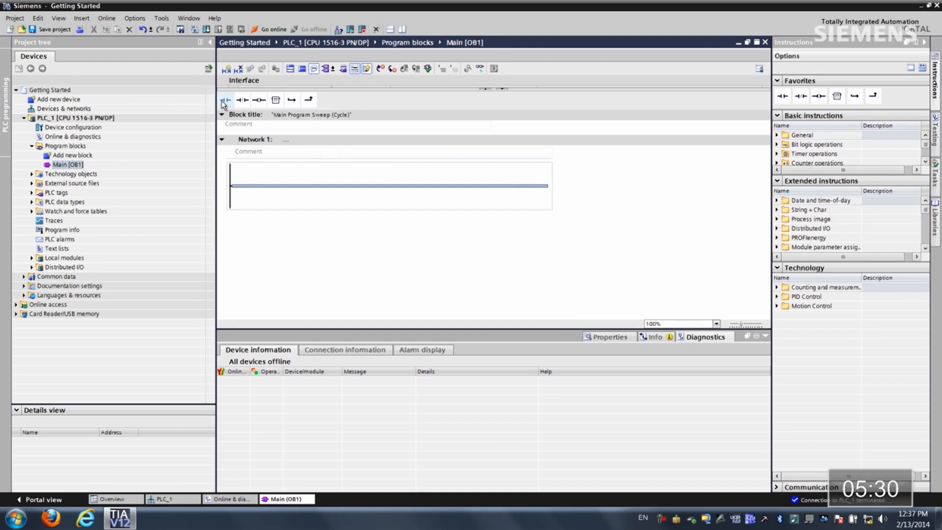
left_click_drag(226, 101, 334, 191)
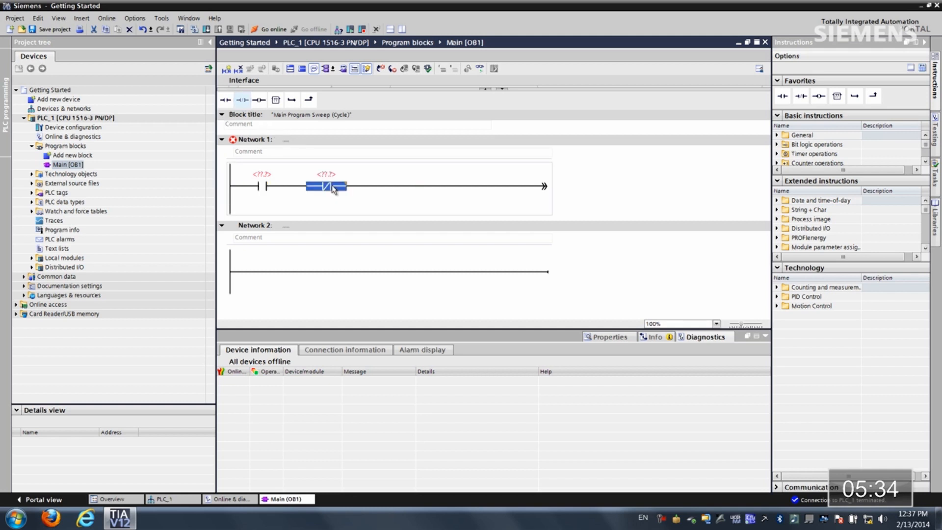
left_click_drag(260, 101, 529, 190)
left_click_drag(225, 100, 235, 202)
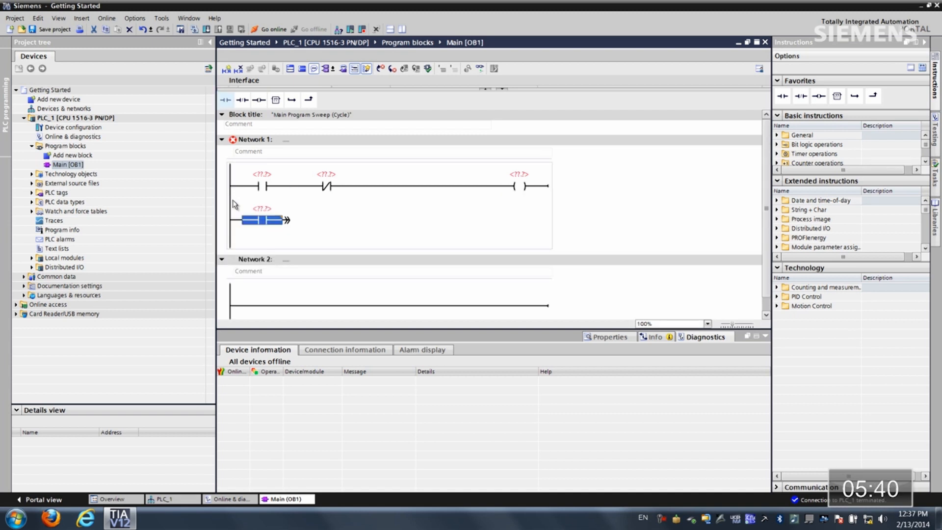
left_click_drag(289, 224, 295, 191)
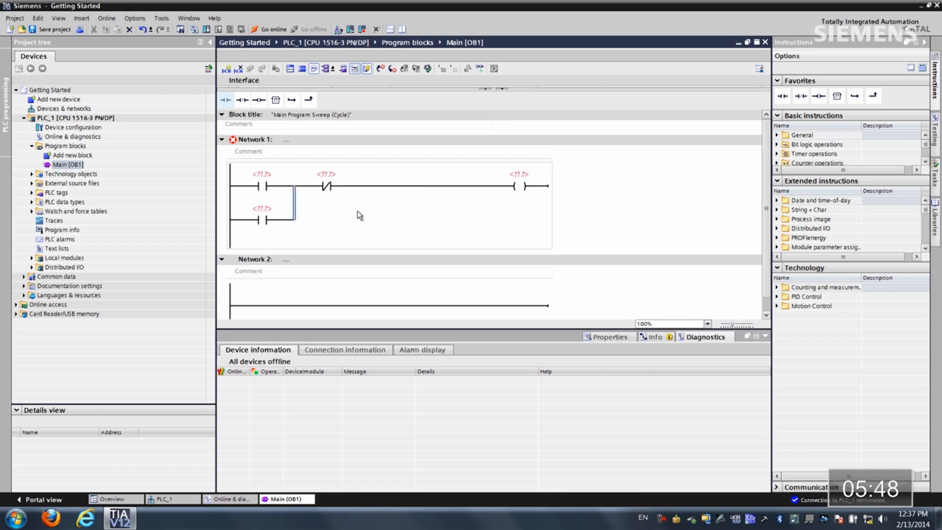
Name the Network 1 operands Start for the first contact, Motor for the parallel contact, Stop for the normally closed contact and Motor for the coil.
left_click(262, 174)
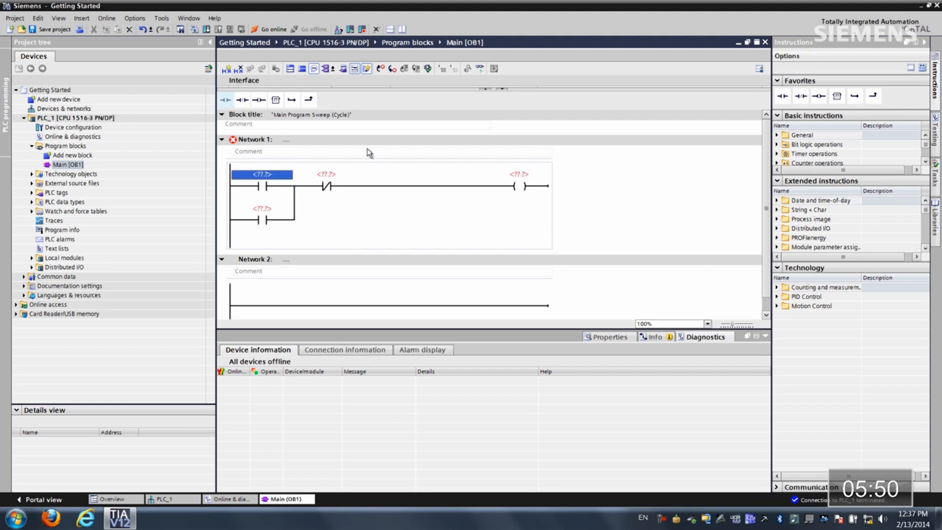
type("S")
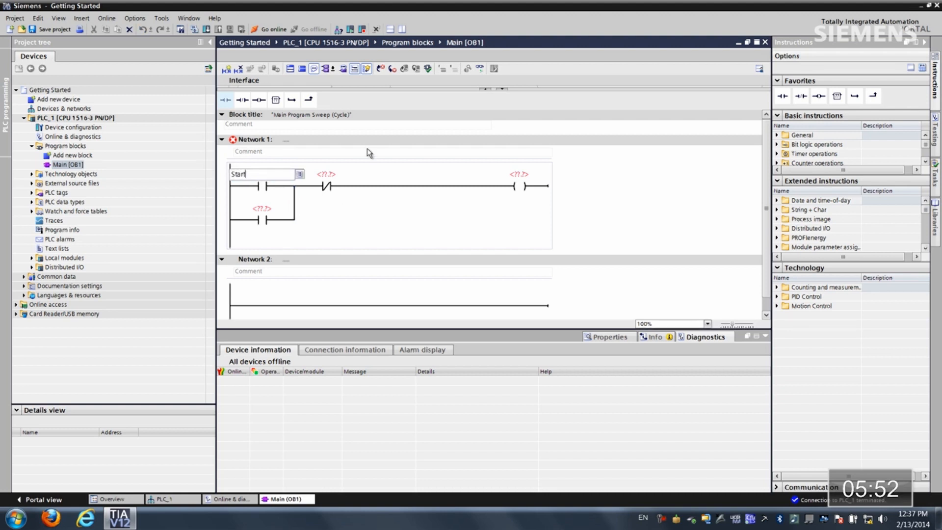
type("tart")
key("Return")
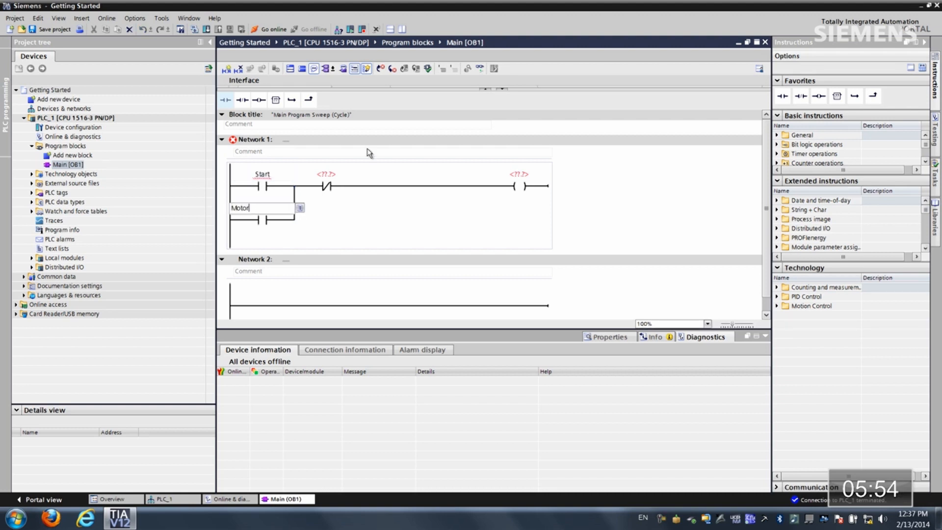
key("Return")
type("Stop")
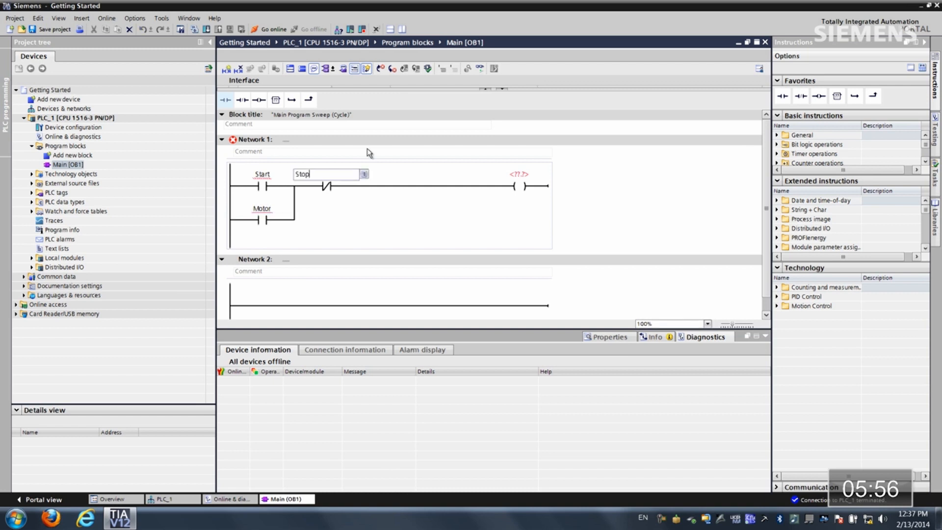
key("Return")
type("Motor")
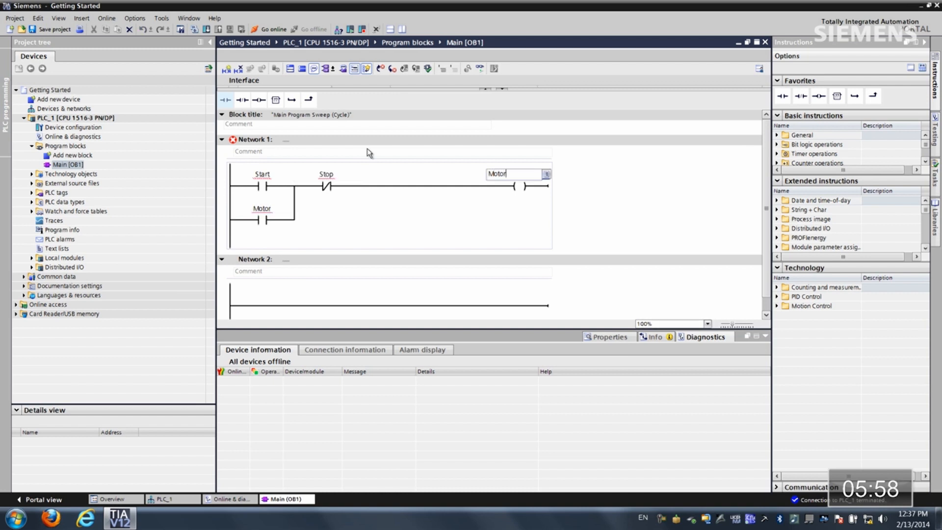
key("Return")
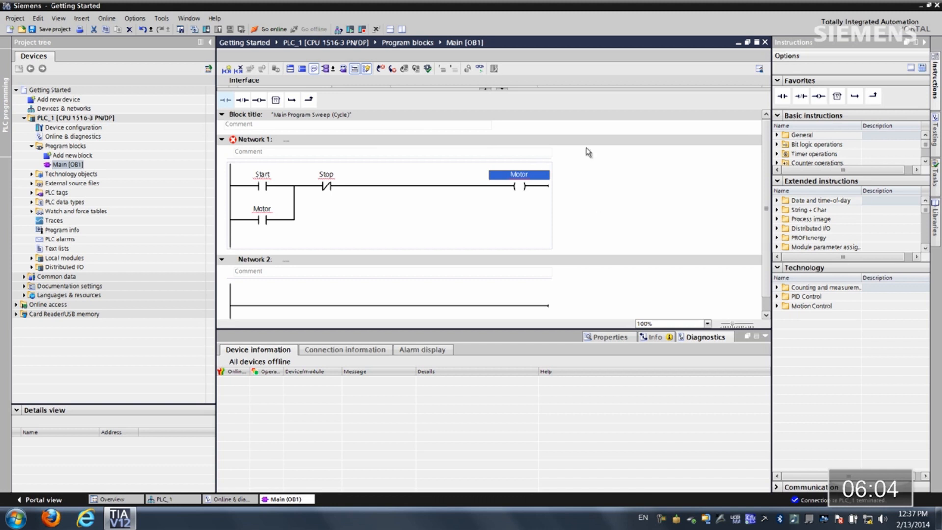
Show the Main [OB1] program side by side with PLC_1's device view, zoomed to 400% on the DI and DQ module channels.
left_click(402, 30)
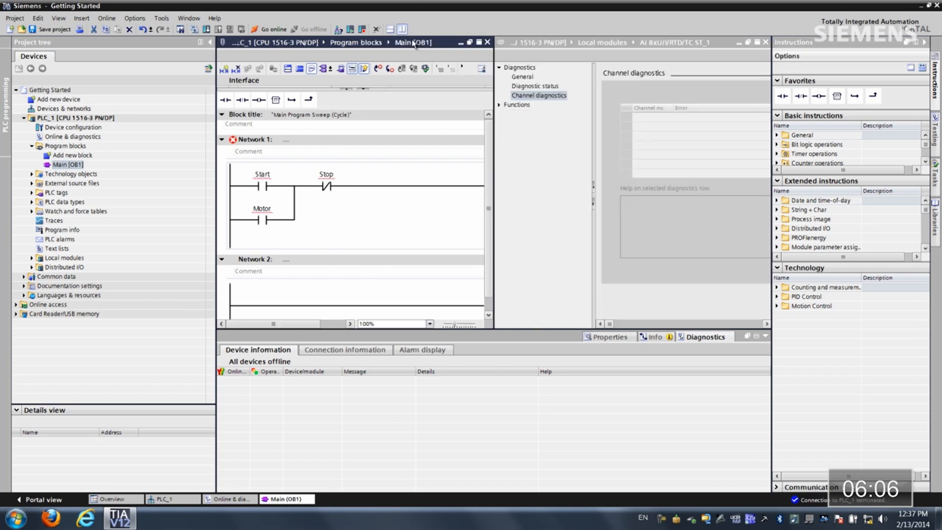
left_click(173, 497)
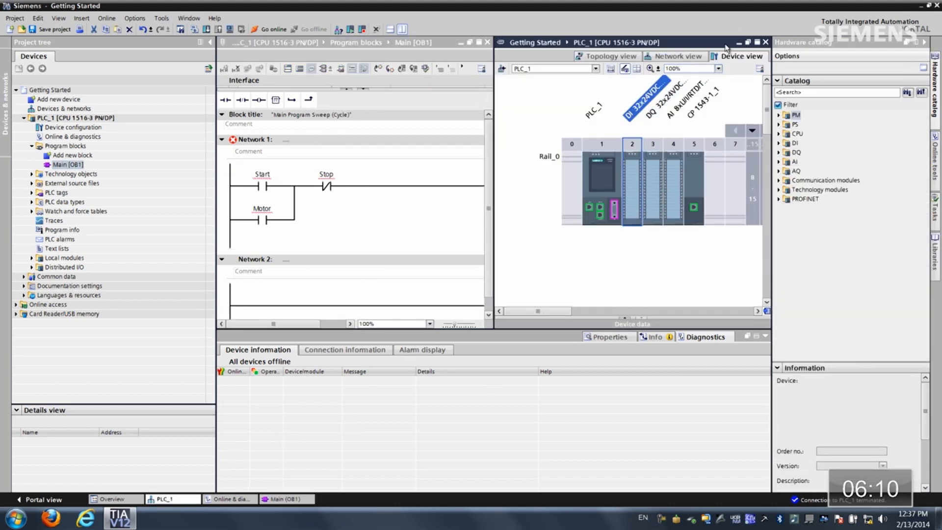
left_click(717, 68)
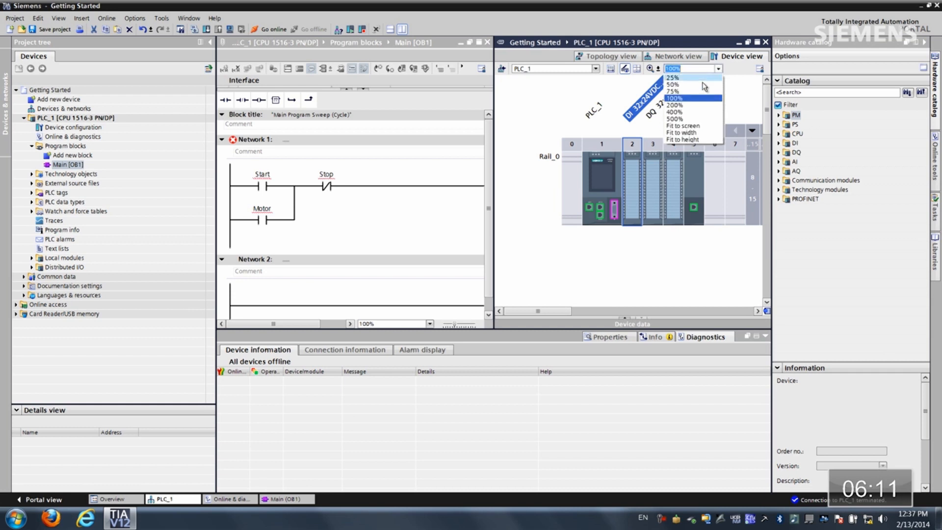
left_click(691, 112)
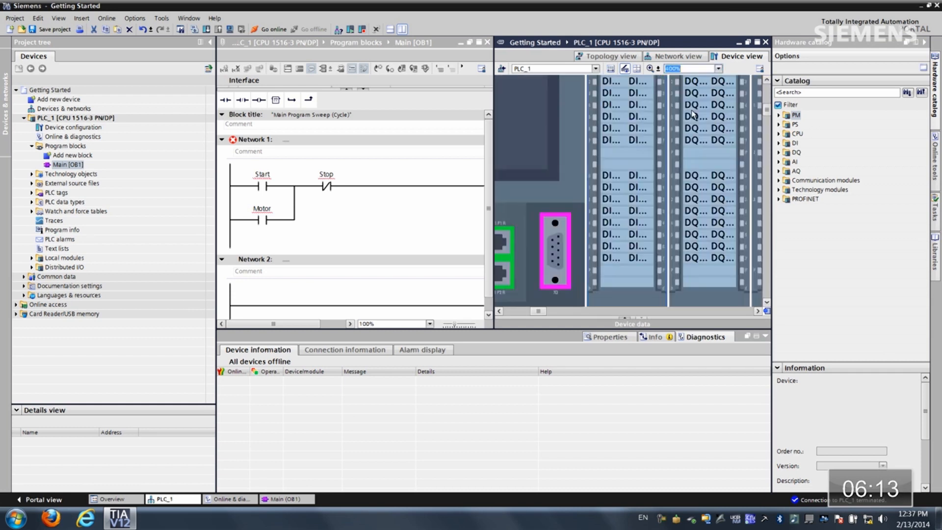
left_click(766, 80)
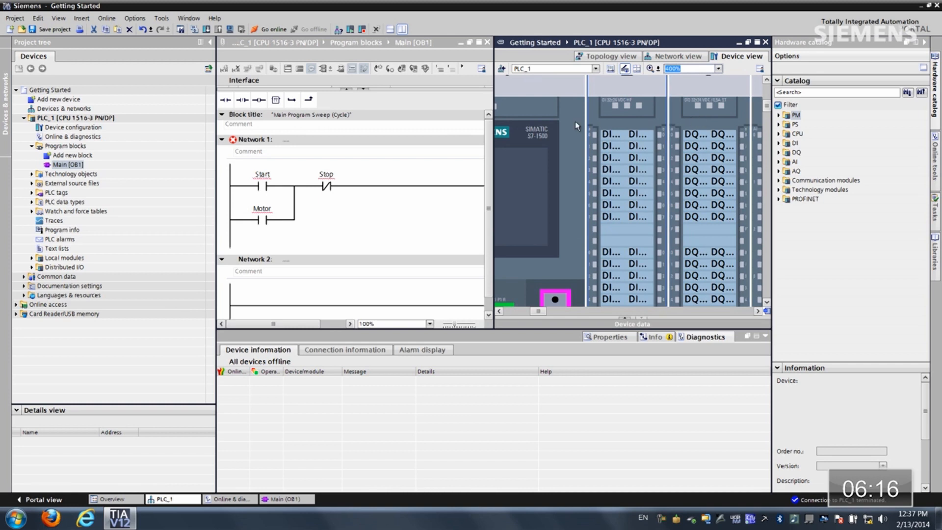
Assign Start to %I0.0, Stop to %I0.1 and Motor to %Q0.0 on the module channels, and return to the single-editor layout.
left_click_drag(263, 176, 607, 133)
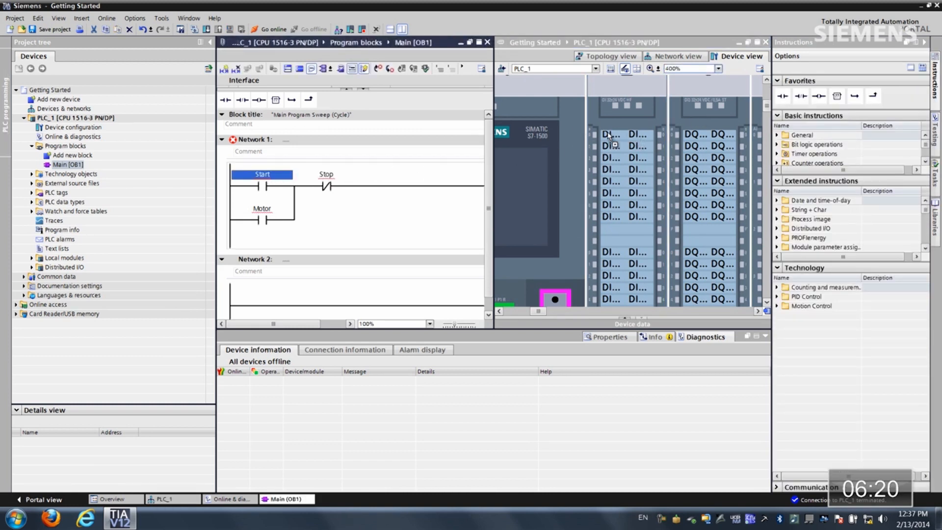
left_click_drag(322, 180, 608, 147)
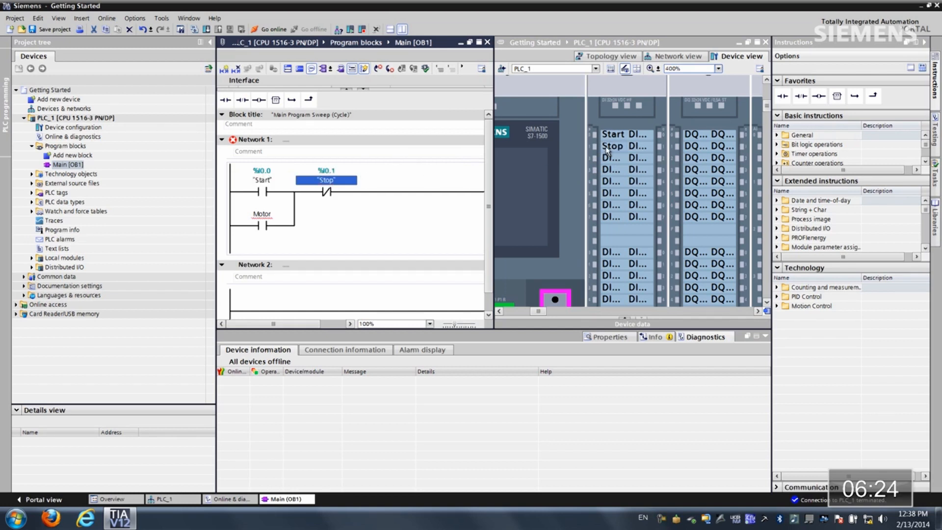
left_click_drag(261, 212, 699, 138)
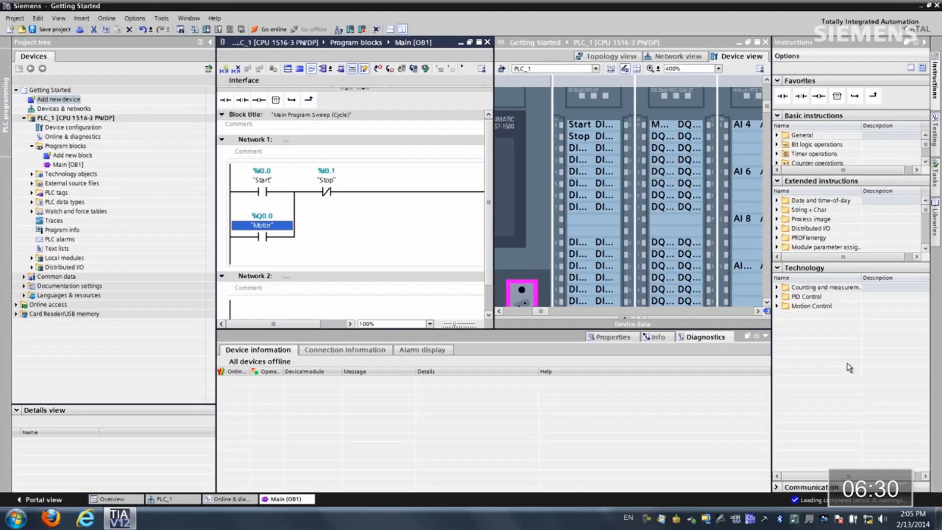
left_click(402, 29)
Add a TP1200 Comfort HMI from the SIMATIC Comfort Panel 12" Display group to the project, with the device wizard enabled.
double_click(58, 99)
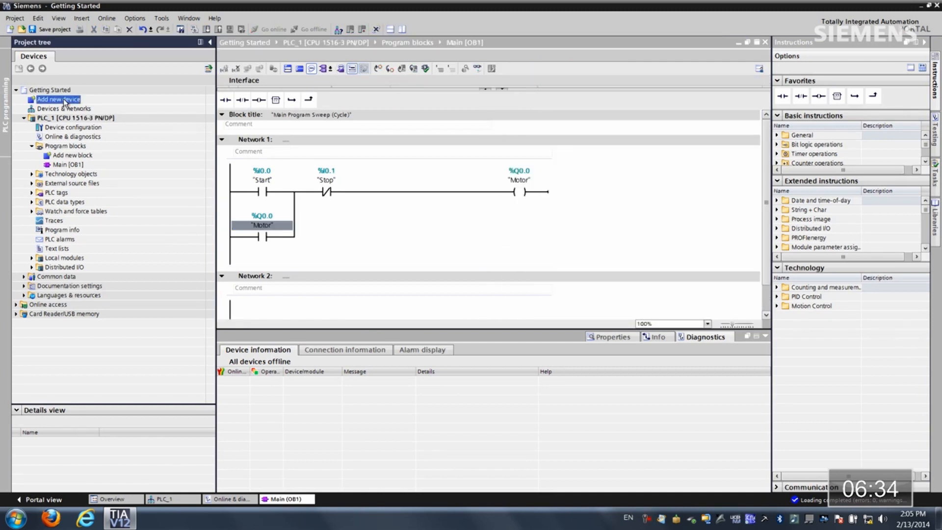
left_click(326, 209)
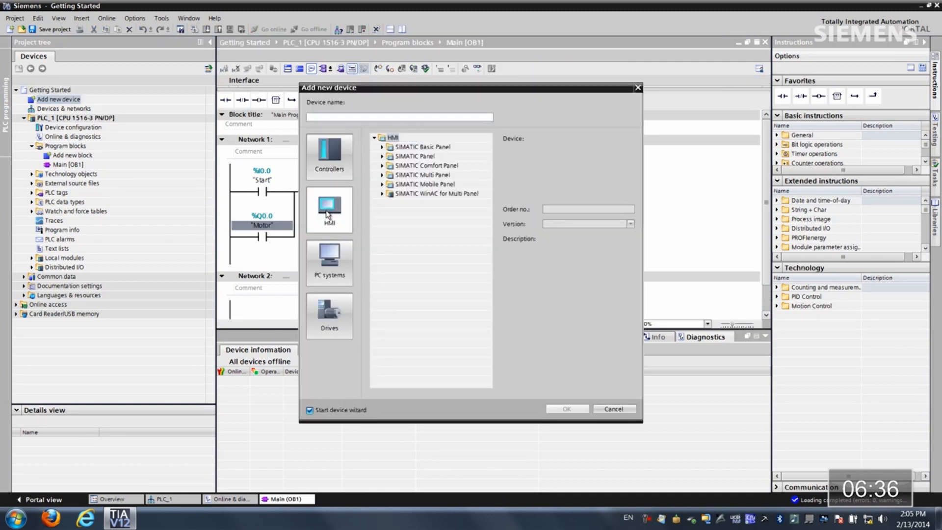
left_click(382, 166)
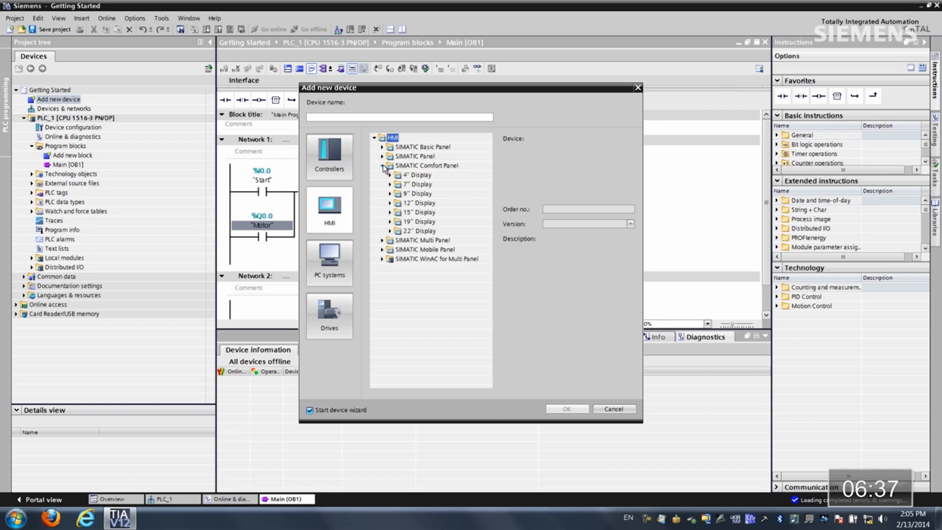
left_click(390, 203)
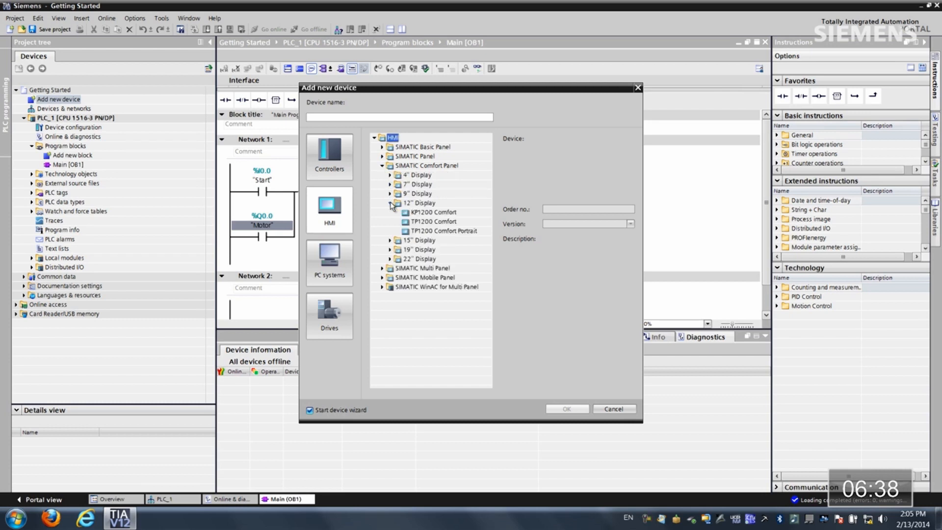
left_click(428, 222)
left_click(576, 407)
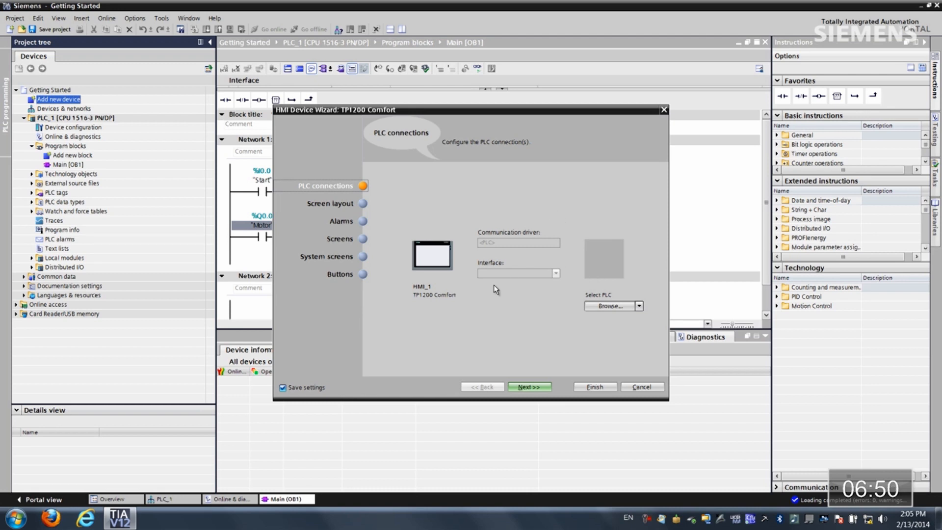
Complete the HMI device wizard without selecting a PLC, keeping the preset screen layout, alarms, screen navigation, system screens and buttons.
left_click(536, 386)
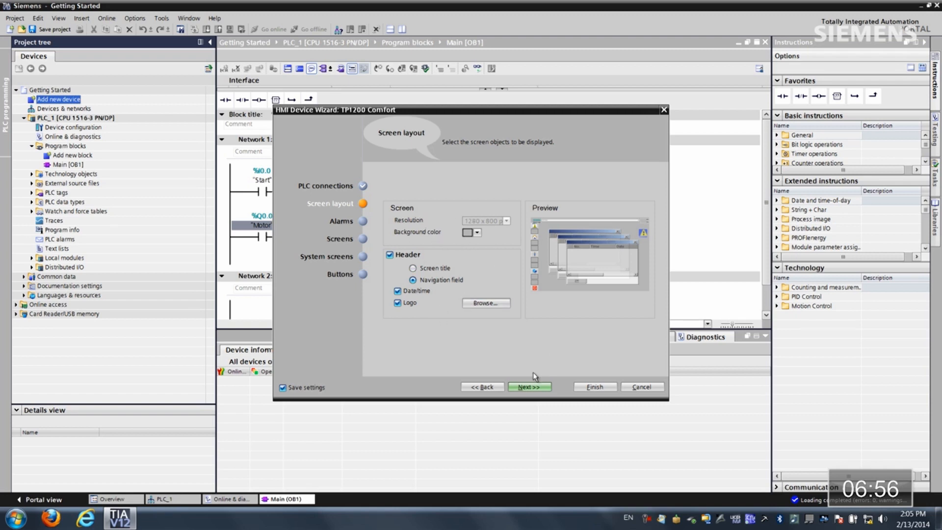
left_click(525, 386)
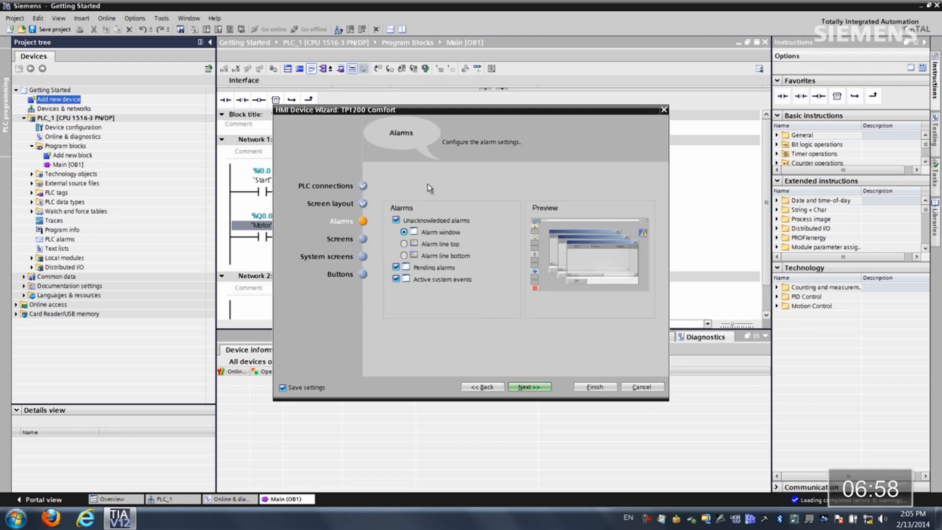
left_click(537, 387)
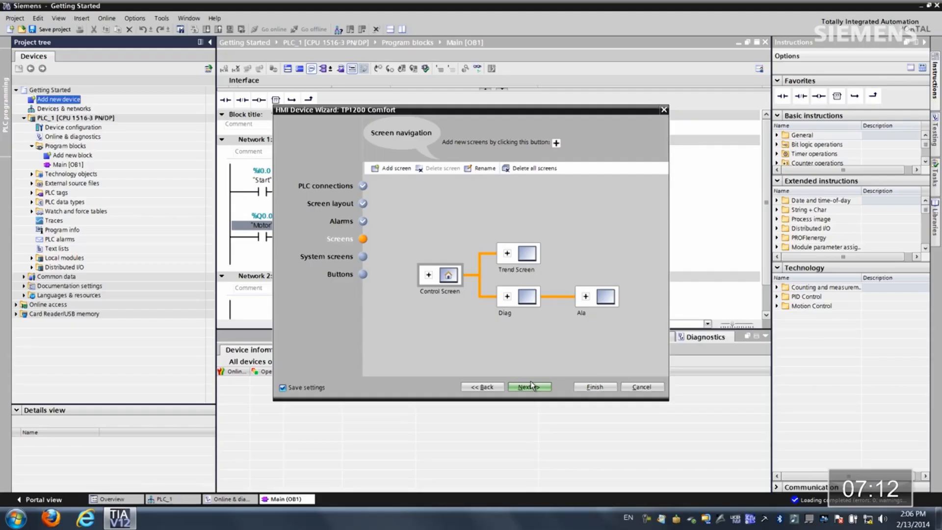
left_click(529, 388)
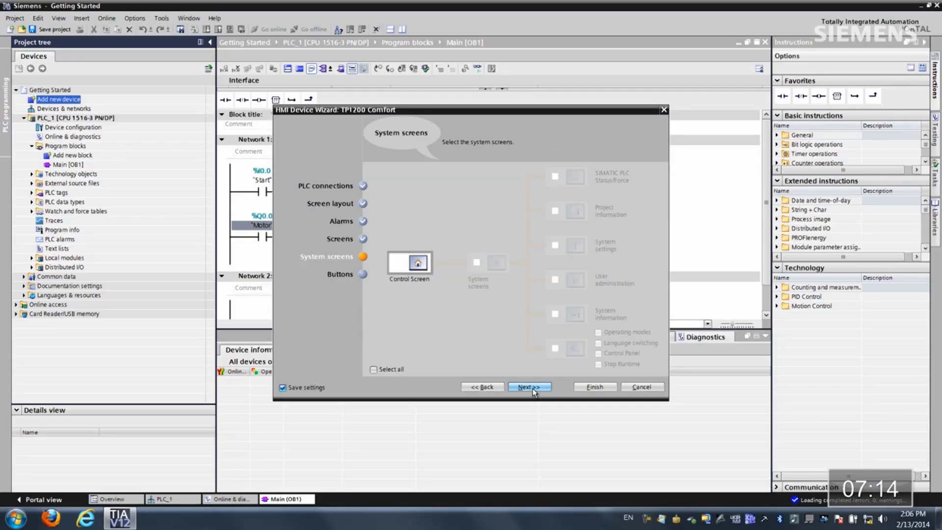
left_click(529, 387)
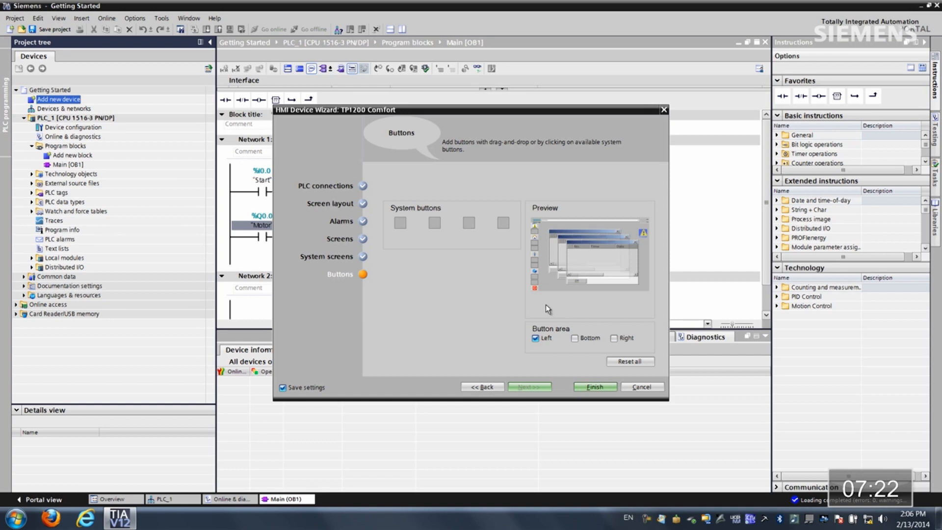
left_click(594, 387)
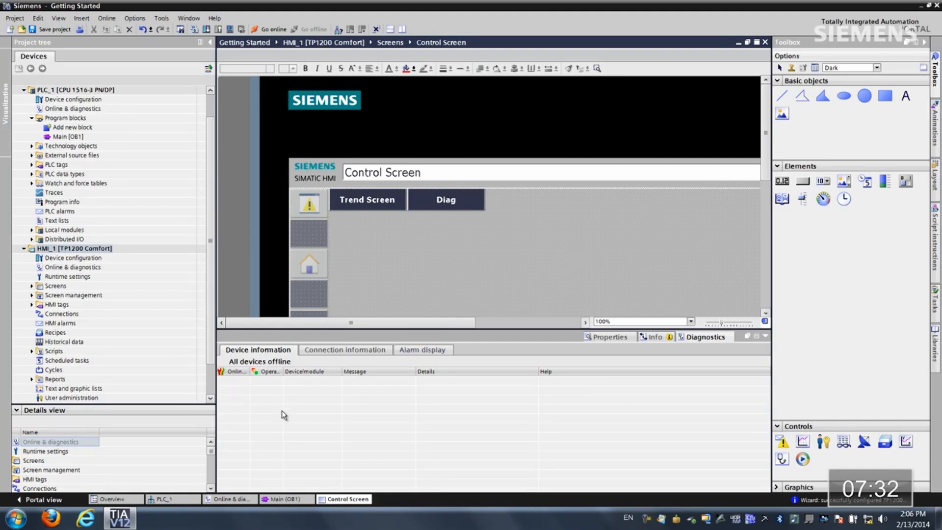
Show the project's network view, and display Main [OB1] side by side with HMI_1's Control Screen.
left_click(166, 498)
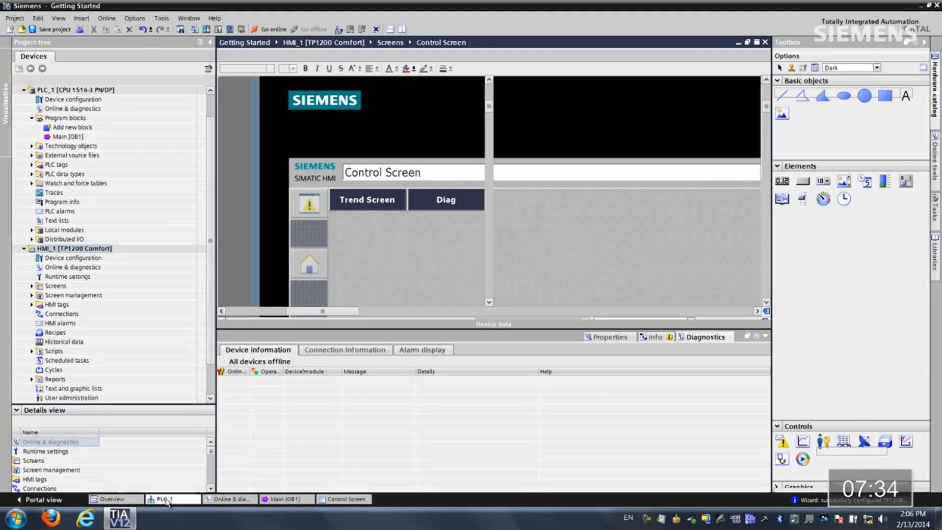
left_click(672, 57)
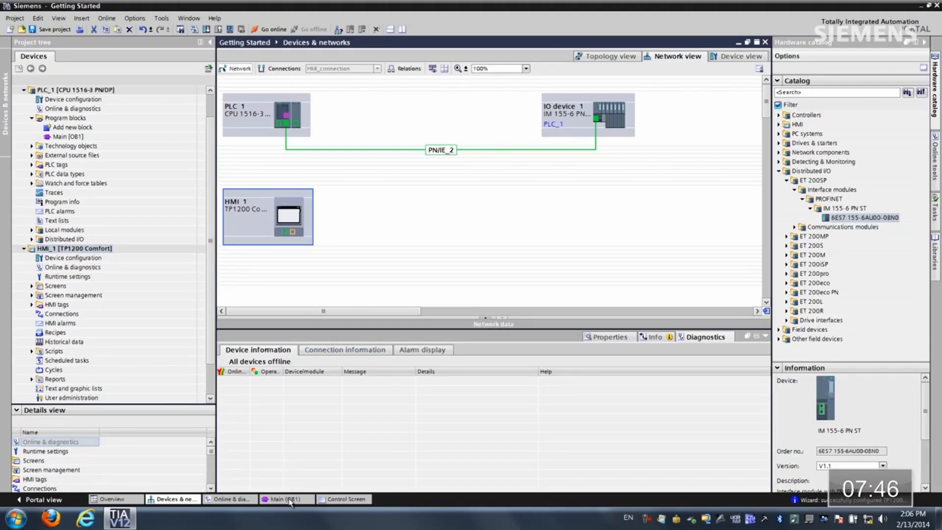
left_click(290, 500)
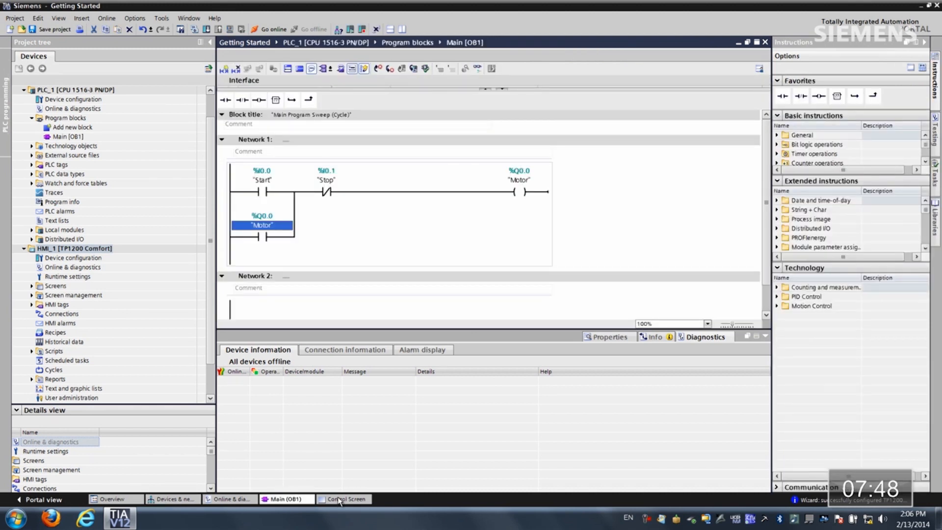
left_click(402, 29)
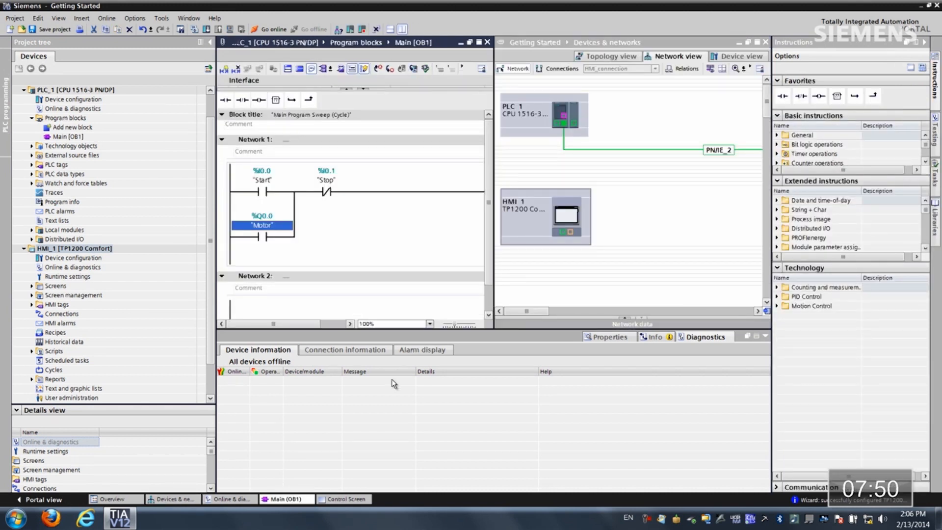
left_click(347, 499)
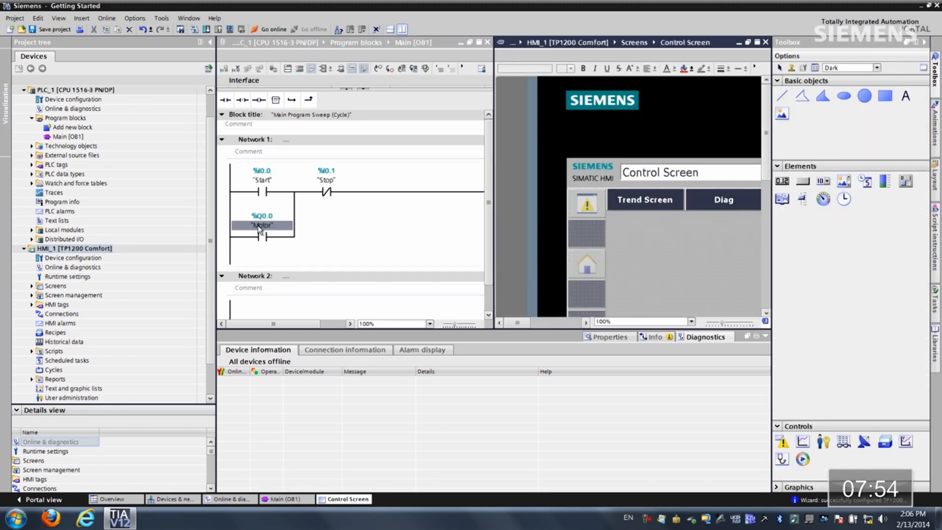
Place the Motor tag from Network 1 on Control Screen as an I/O field, widened to fit beneath the Trend Screen button.
left_click_drag(259, 228, 643, 235)
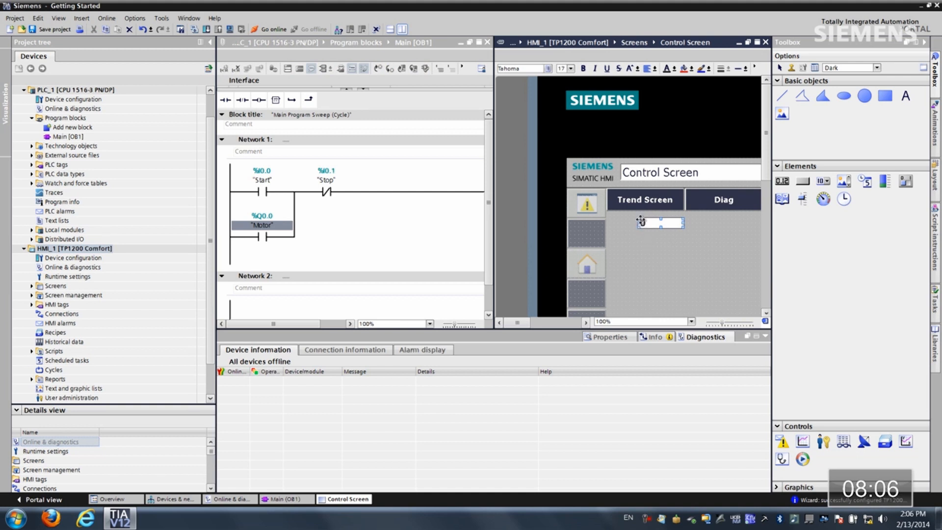
left_click_drag(638, 219, 608, 214)
Set the Motor I/O field's text format to Centered horizontal alignment and the font size to 23.
right_click(651, 224)
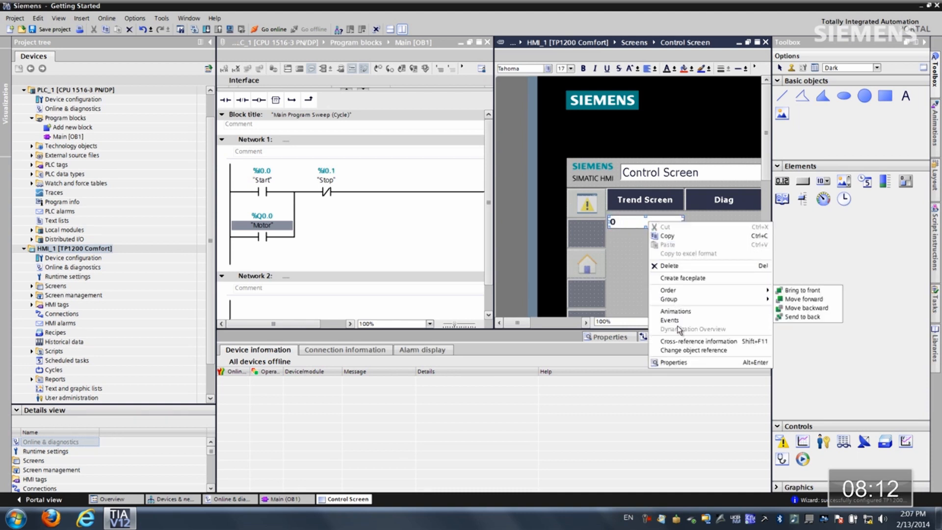
left_click(679, 362)
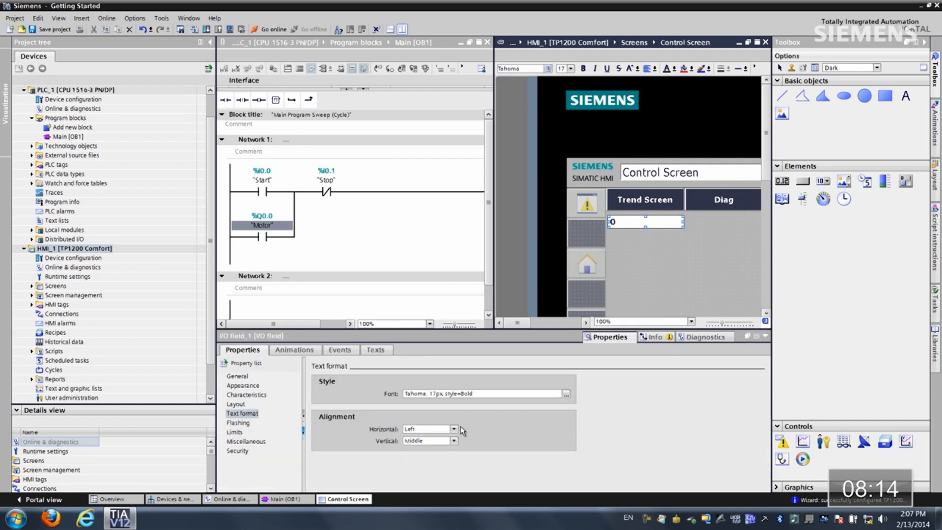
left_click(454, 429)
left_click(439, 445)
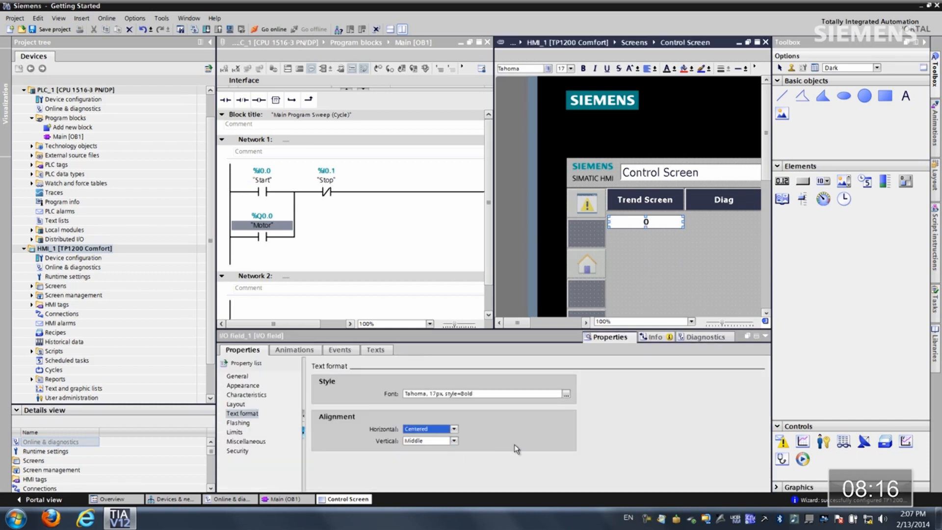
left_click(566, 393)
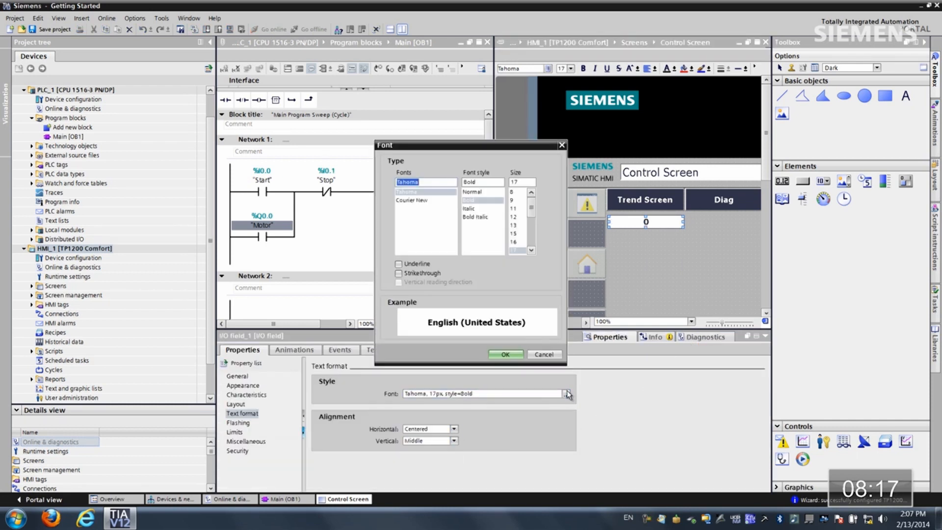
left_click(530, 250)
left_click(514, 250)
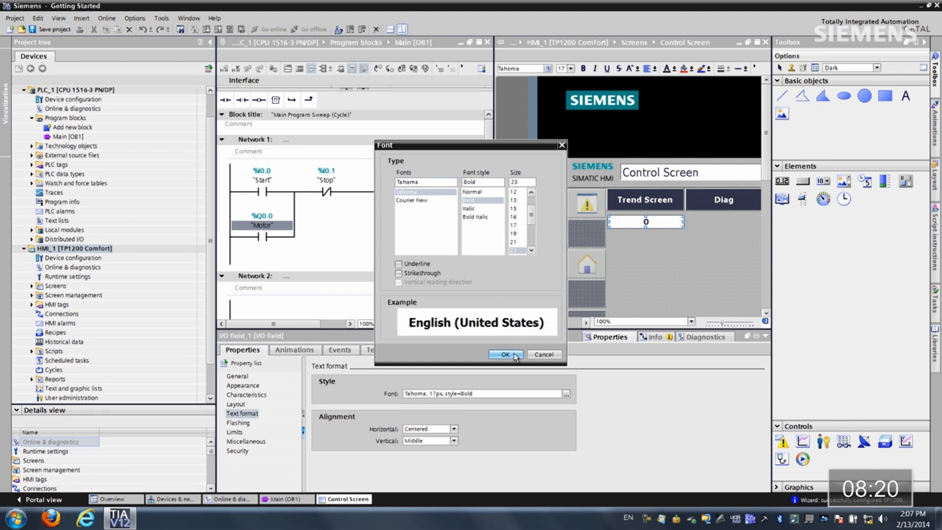
left_click(505, 355)
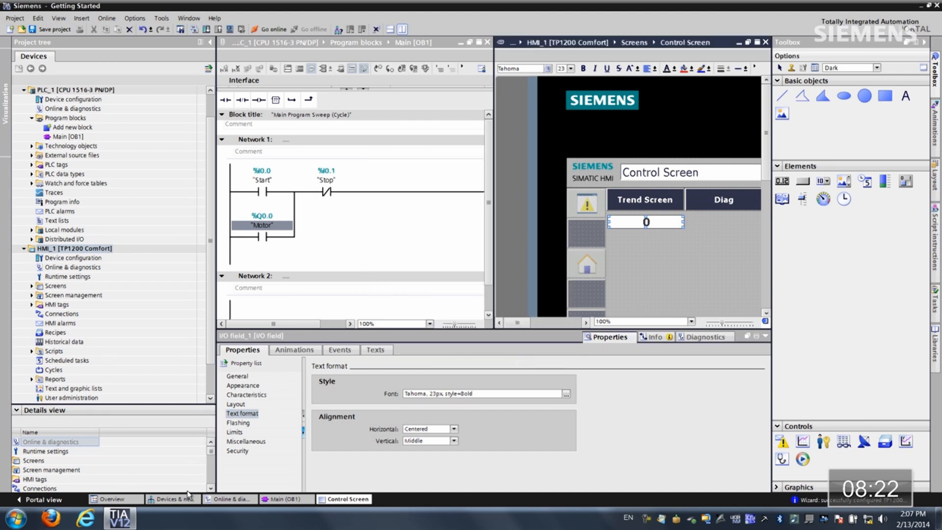
Show the network view beside the program with address labels displayed, and examine the link between PLC_1 and HMI_1.
left_click(168, 499)
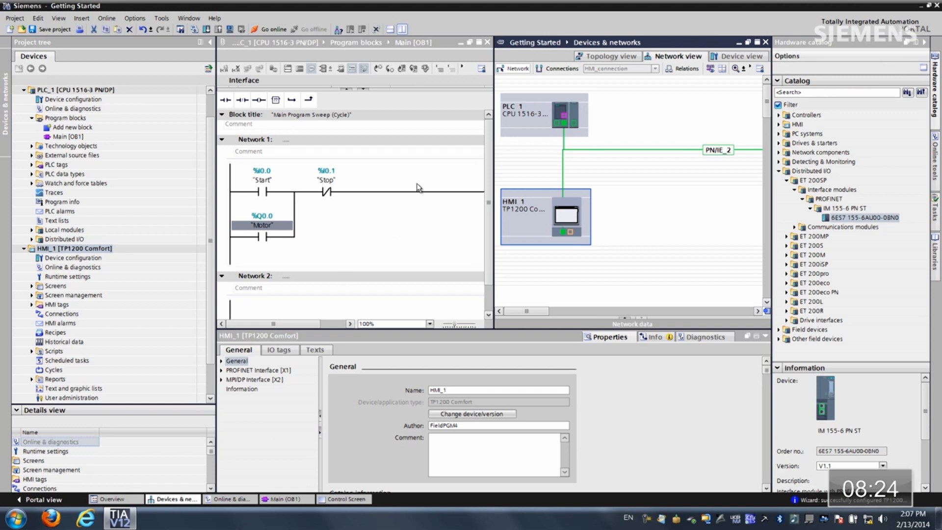
left_click(710, 69)
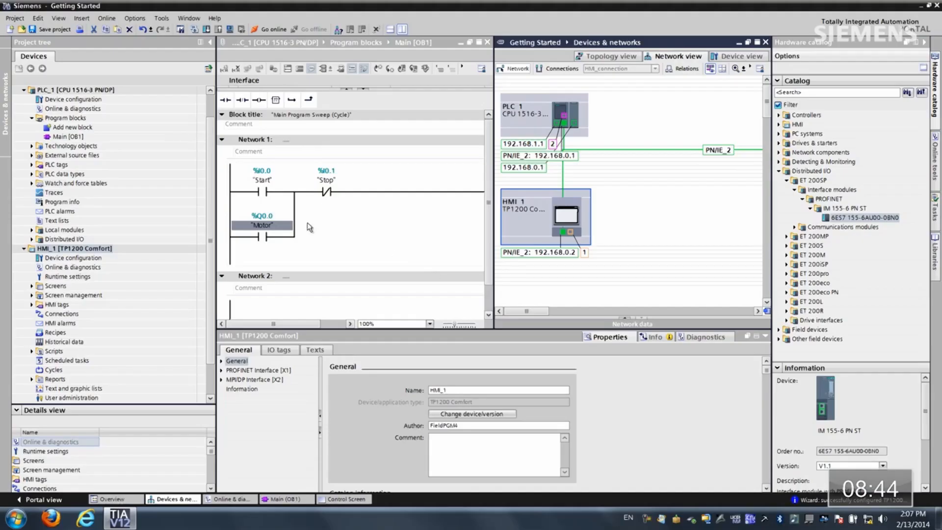
Download PLC_1 to the device, and finish with Start all selected for the modules.
left_click(99, 91)
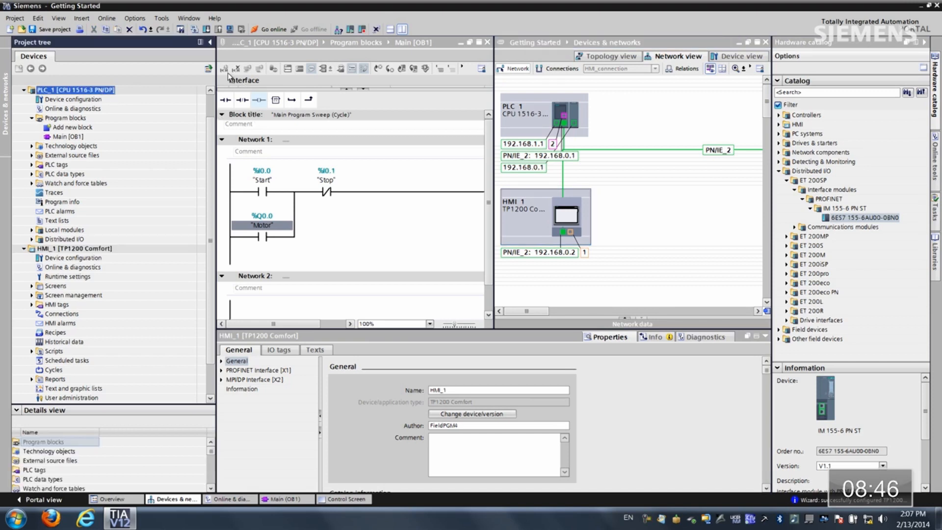
left_click(205, 29)
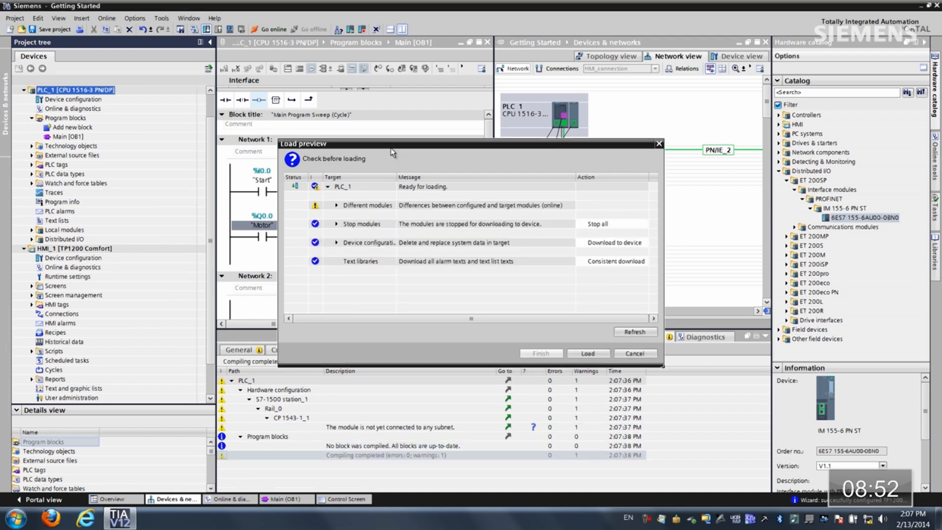
left_click(590, 355)
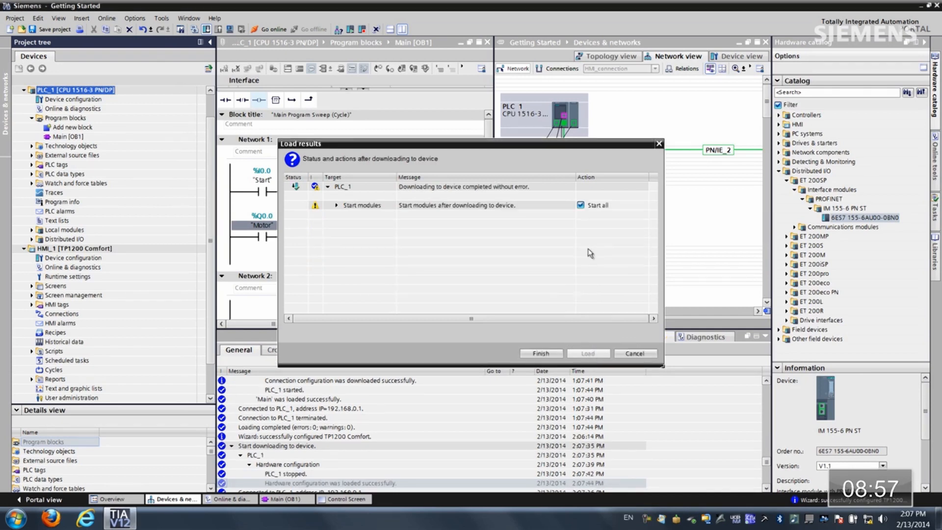
left_click(541, 352)
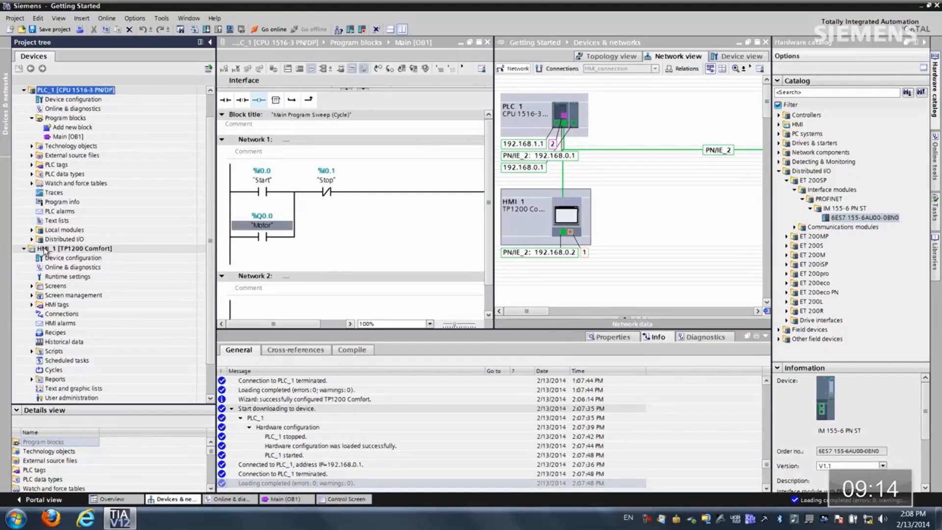
Start the simulation of HMI_1.
left_click(68, 248)
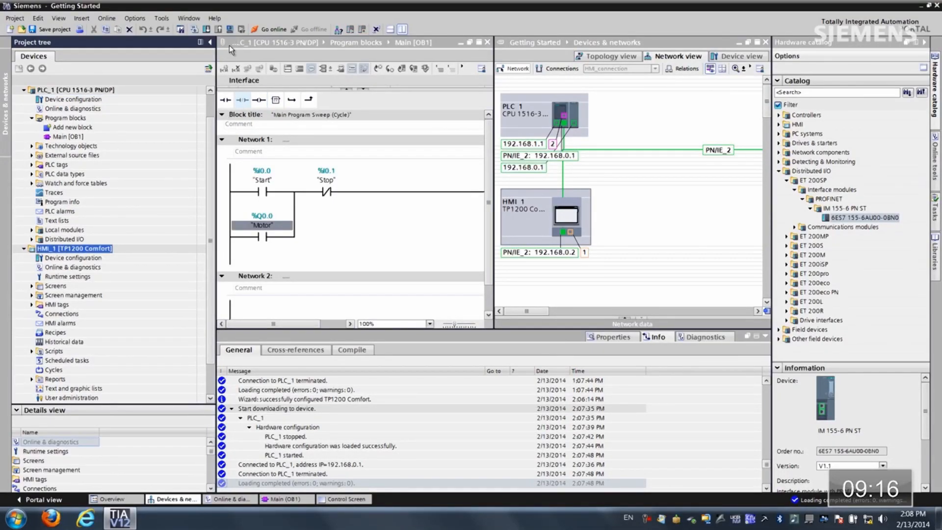
left_click(230, 29)
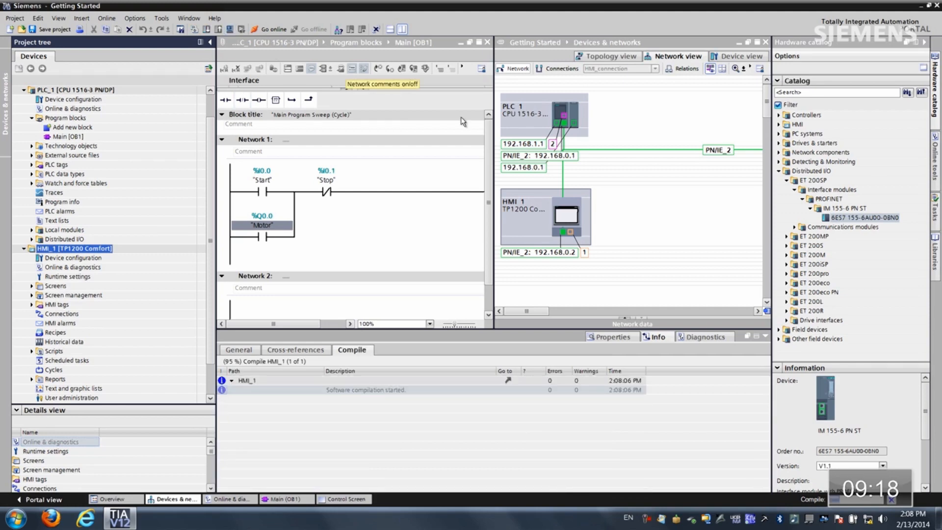